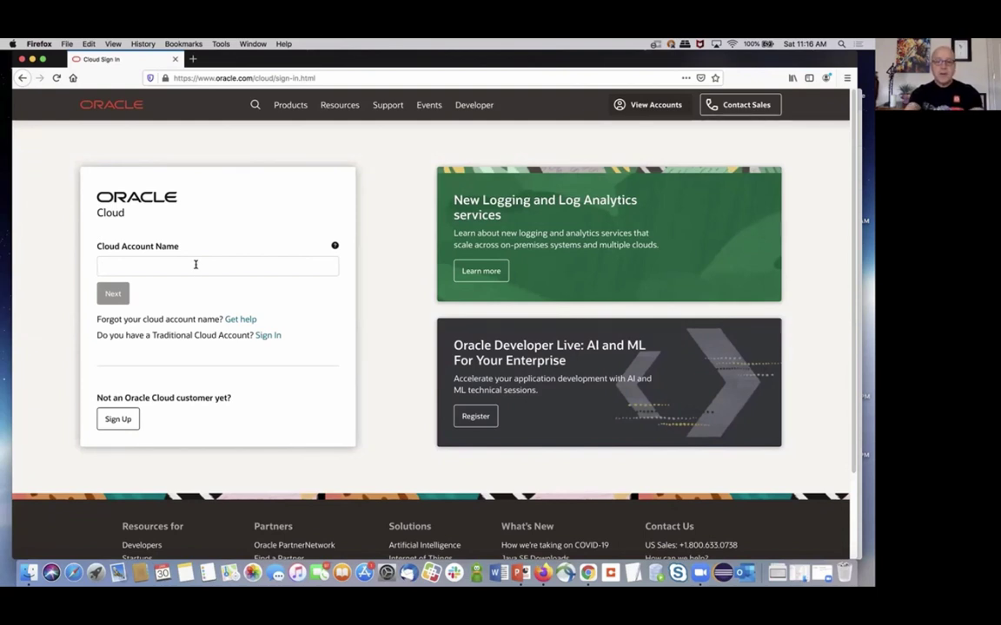
# Sign in to the cloud tenant with its account name, the user's e-mail and password
pyautogui.write('ATPD')
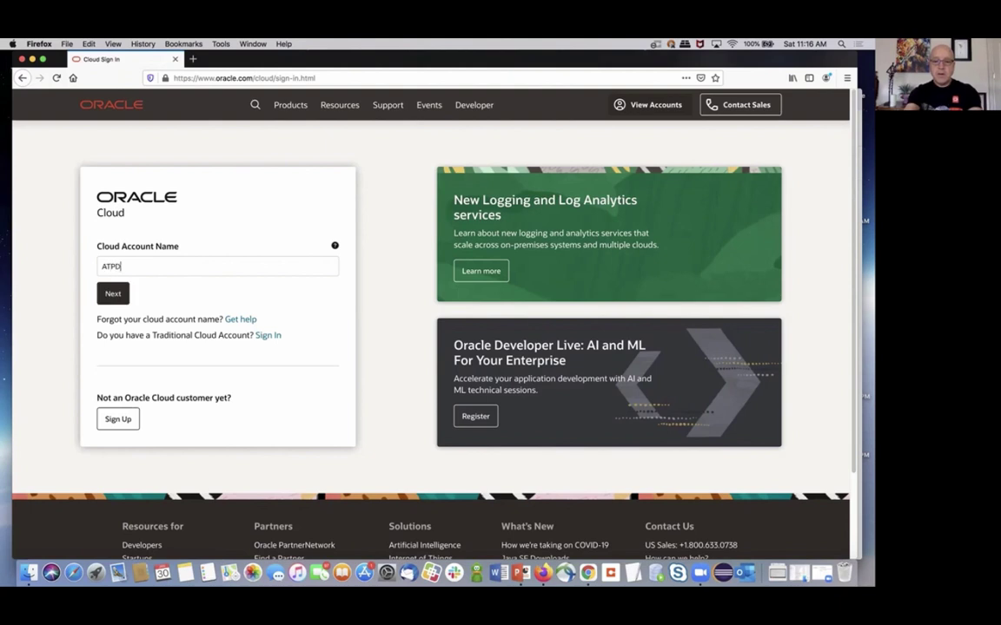
pyautogui.write('Preview2')
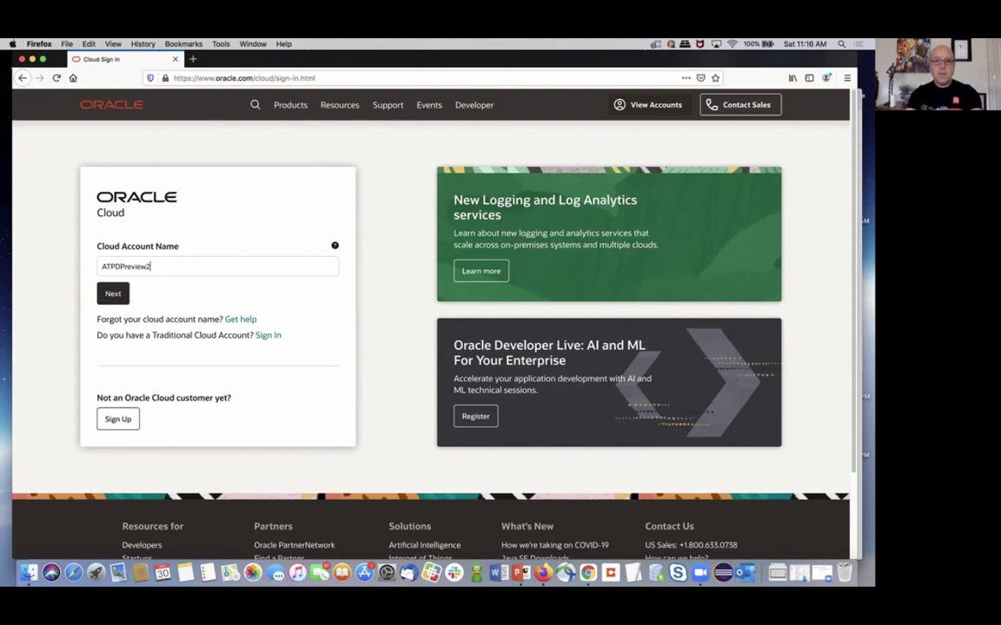
pyautogui.click(112, 293)
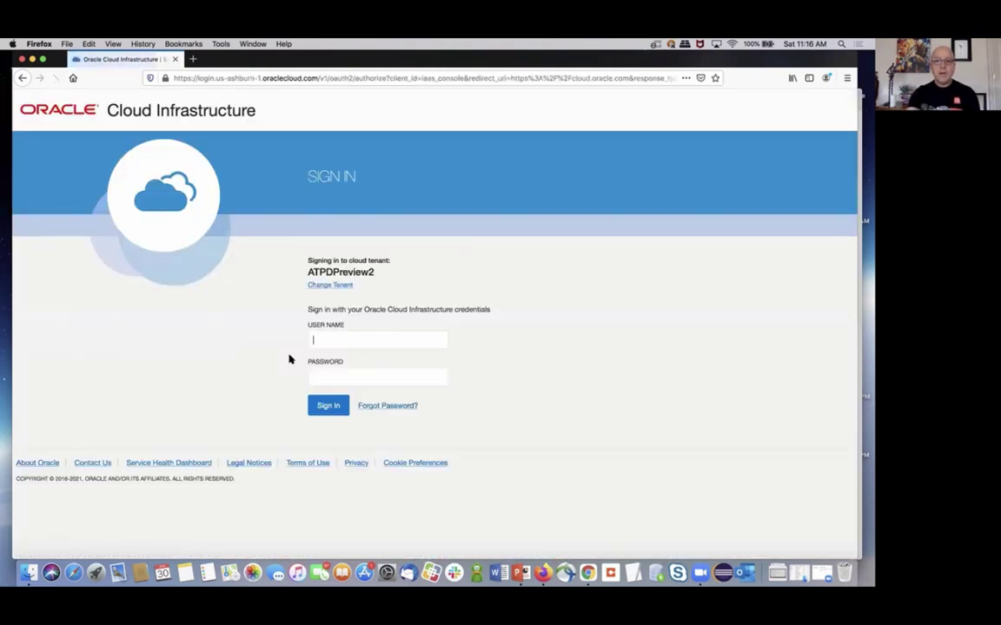
pyautogui.click(345, 335)
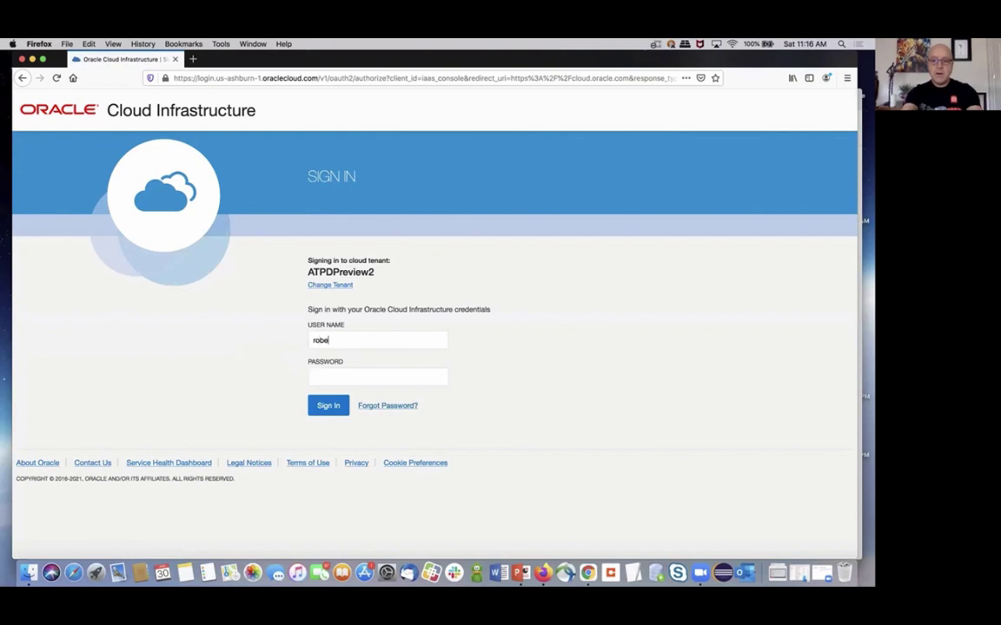
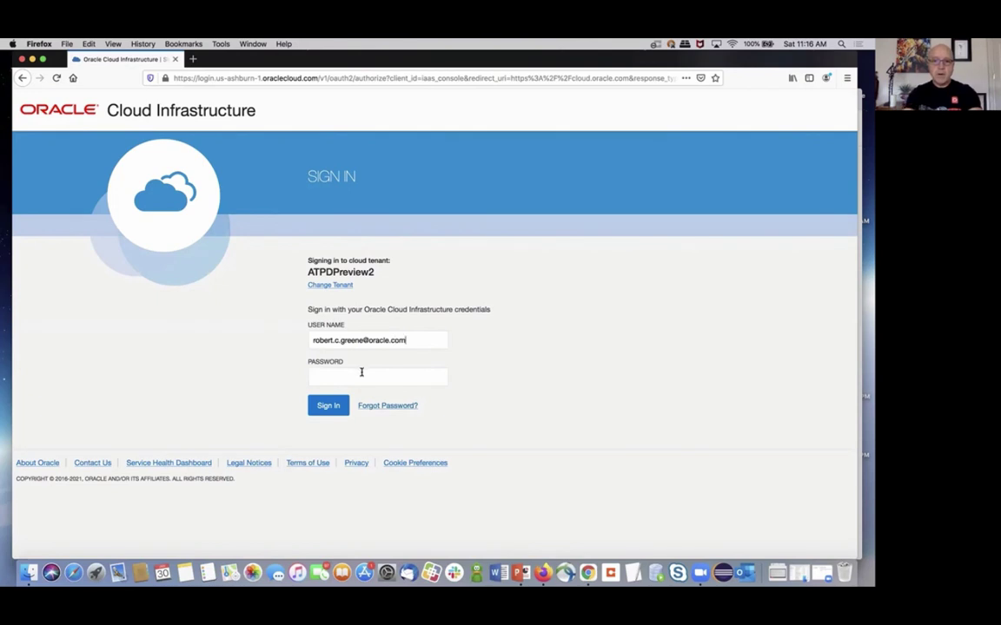
pyautogui.write('*****')
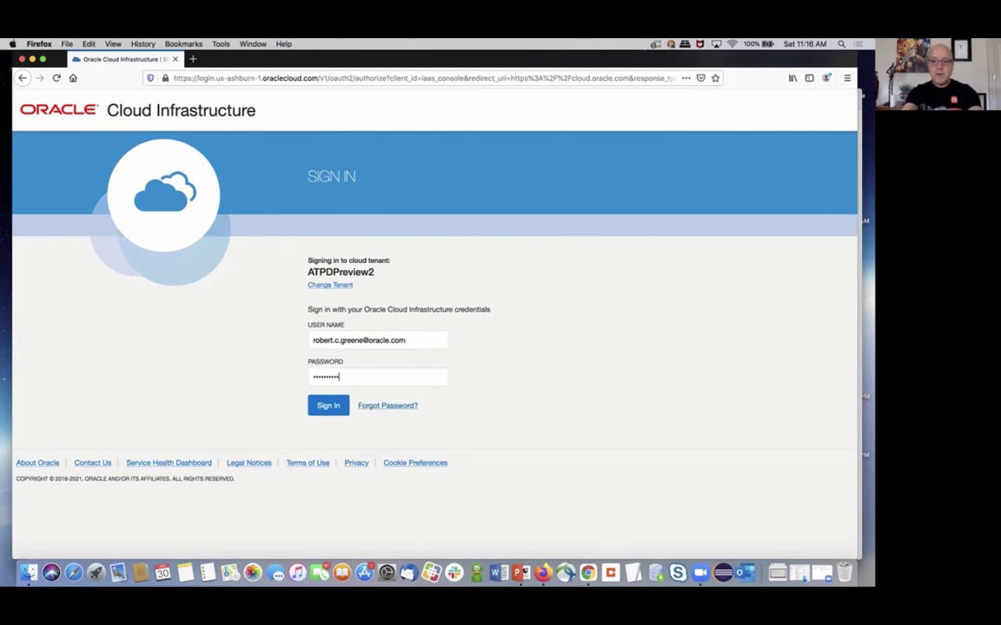
pyautogui.press('Return')
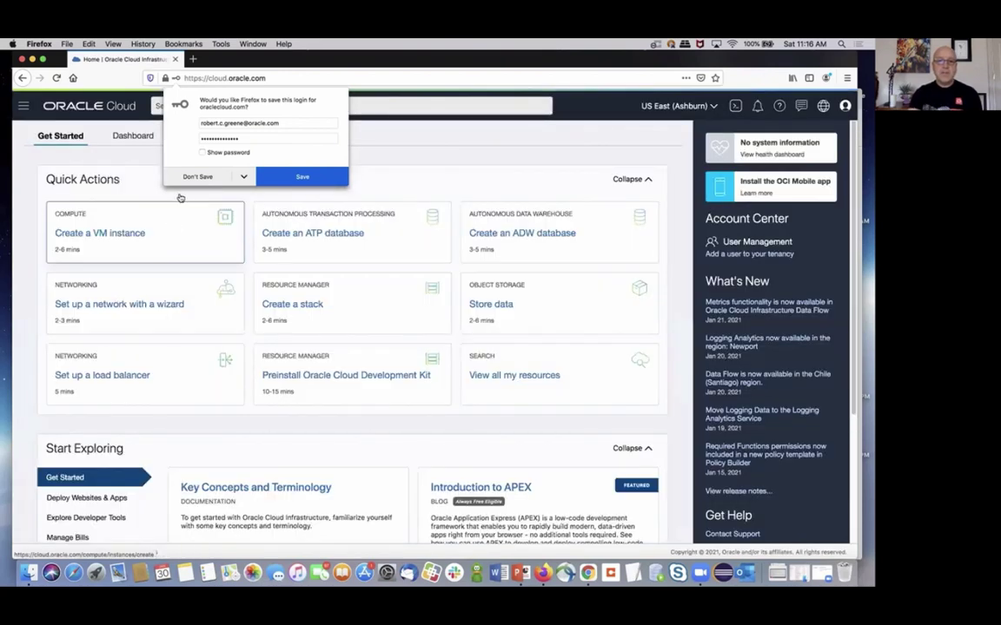
# Decline Firefox's save-login offer and browse the services menu down to Oracle Database
pyautogui.click(185, 178)
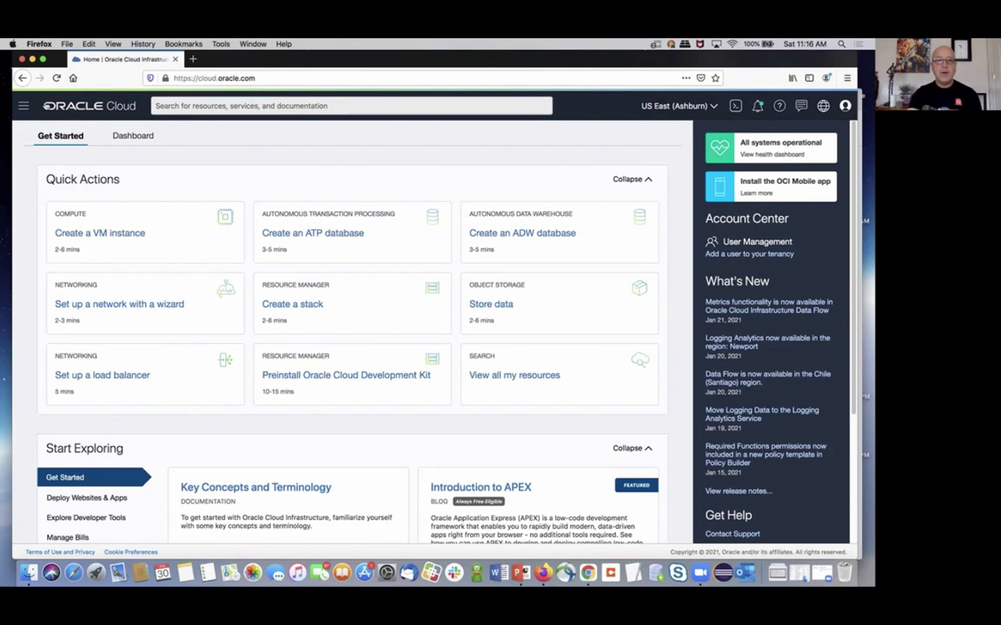
pyautogui.click(24, 107)
pyautogui.moveTo(65, 229)
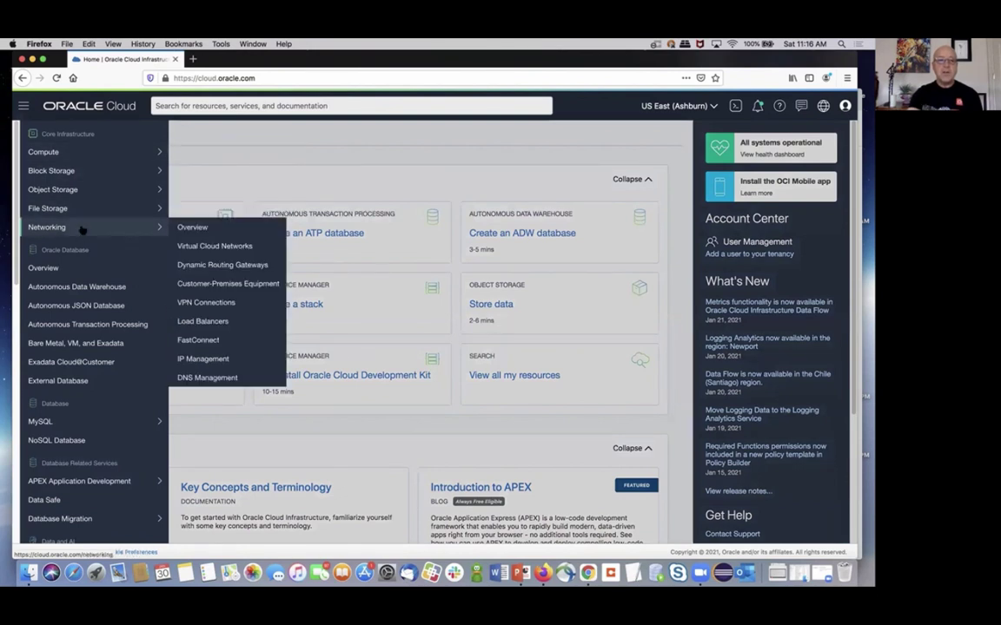
pyautogui.moveTo(98, 160)
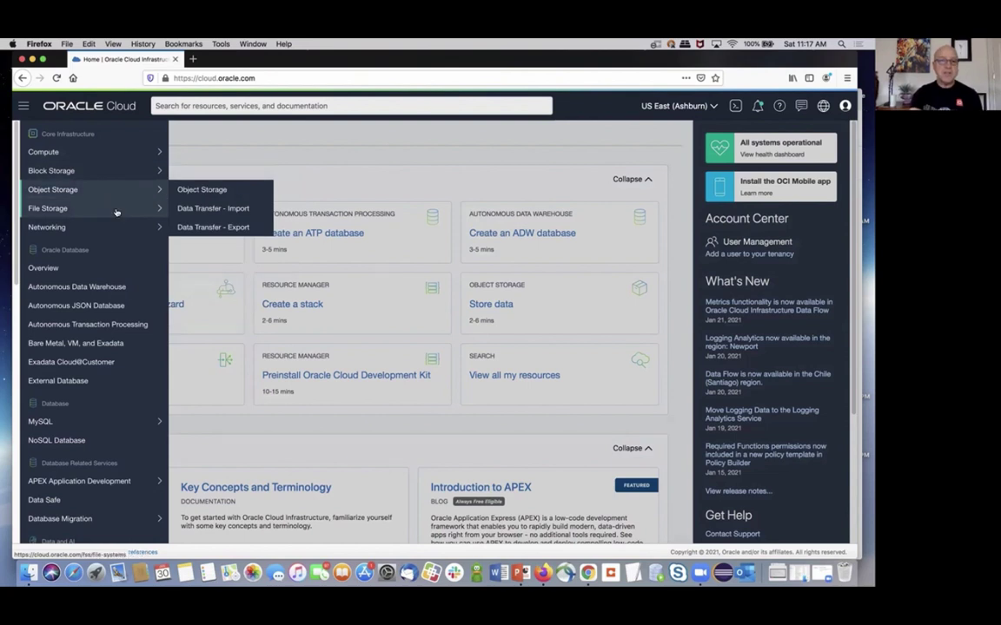
pyautogui.moveTo(118, 215)
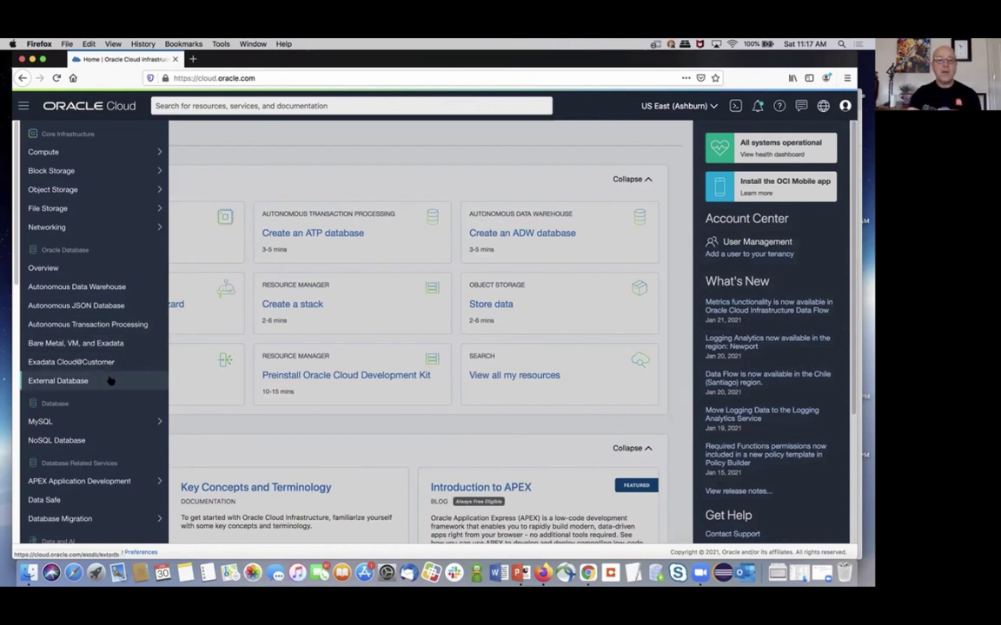
pyautogui.scroll(-8, 109, 375)
pyautogui.moveTo(112, 373)
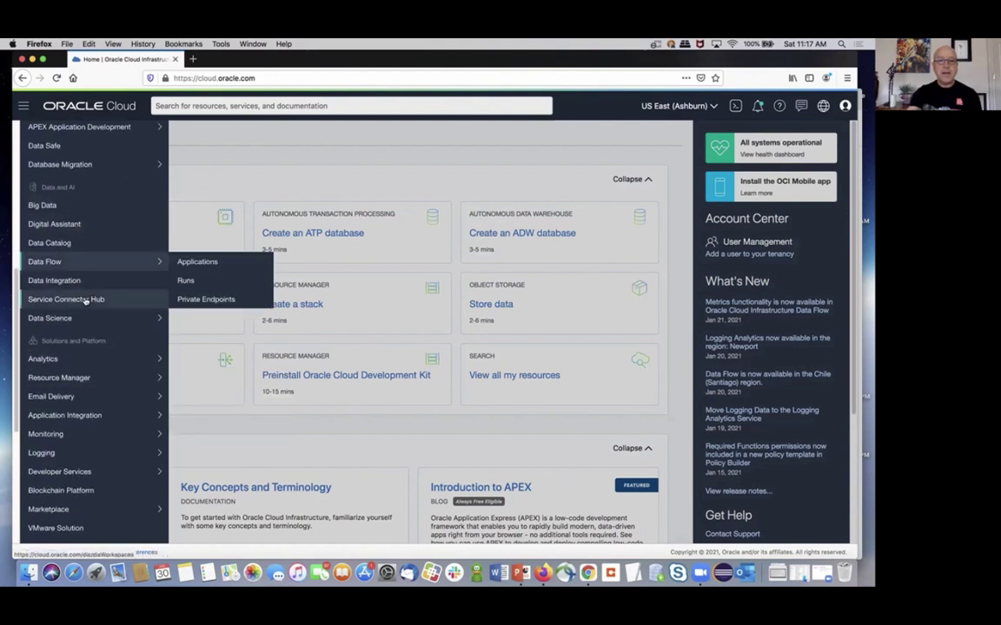
pyautogui.scroll(-2, 122, 345)
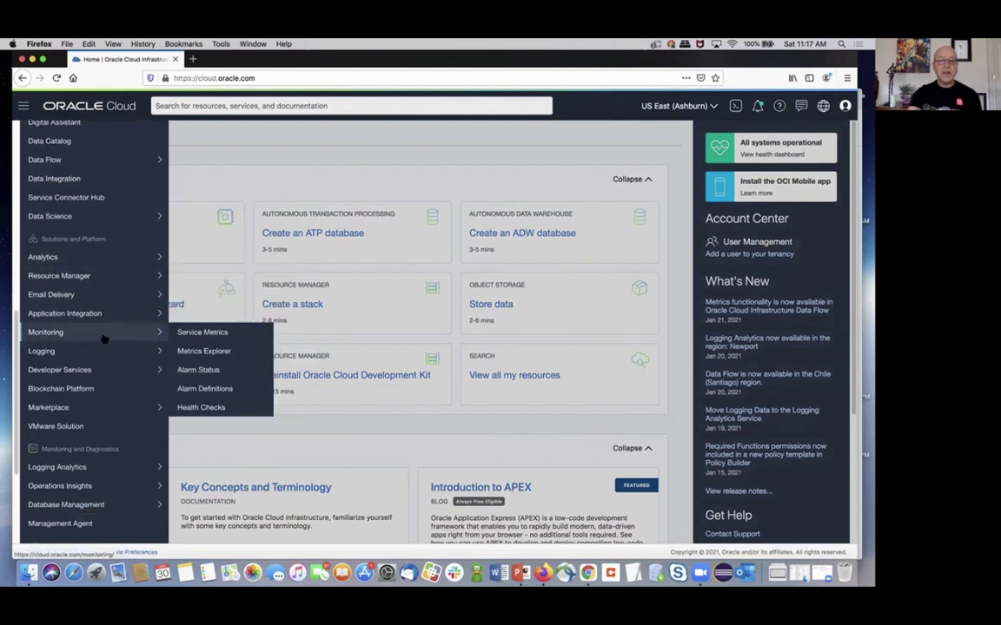
pyautogui.scroll(-3, 100, 371)
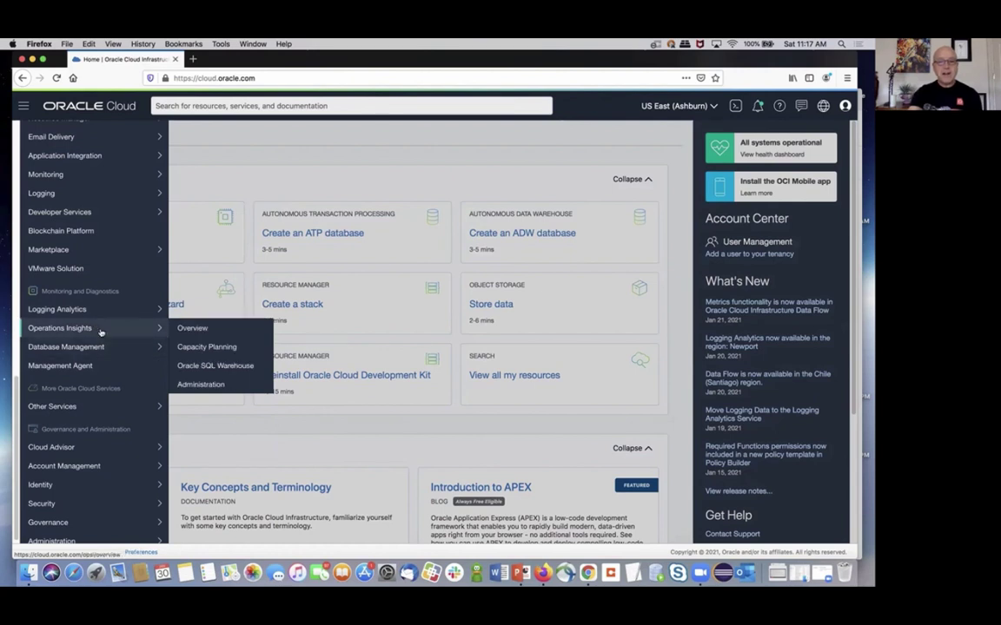
pyautogui.scroll(12, 101, 333)
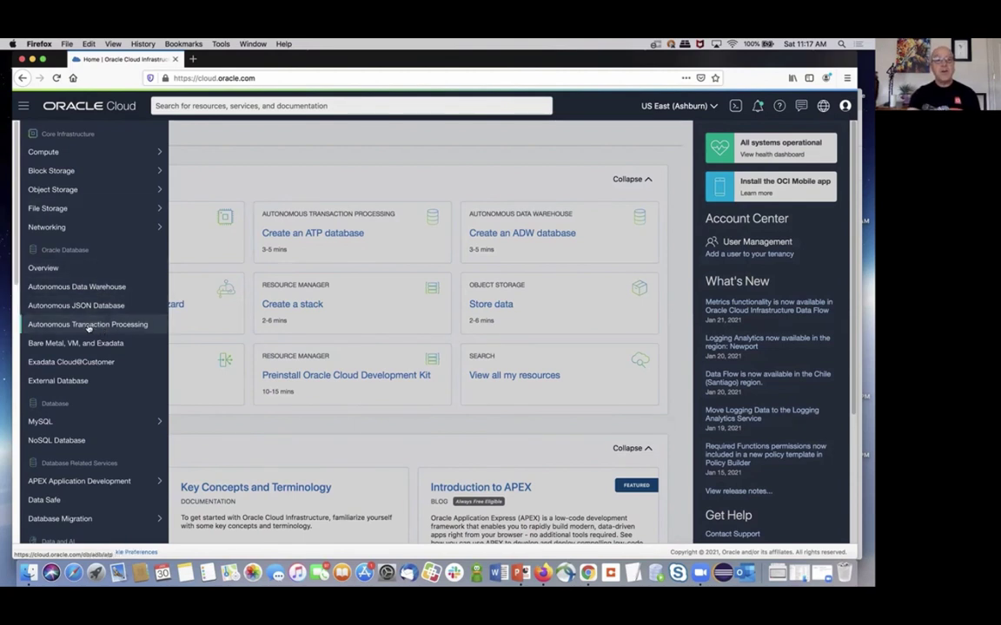
# Go to the Autonomous Transaction Processing database list and start a new Autonomous Database
pyautogui.click(87, 325)
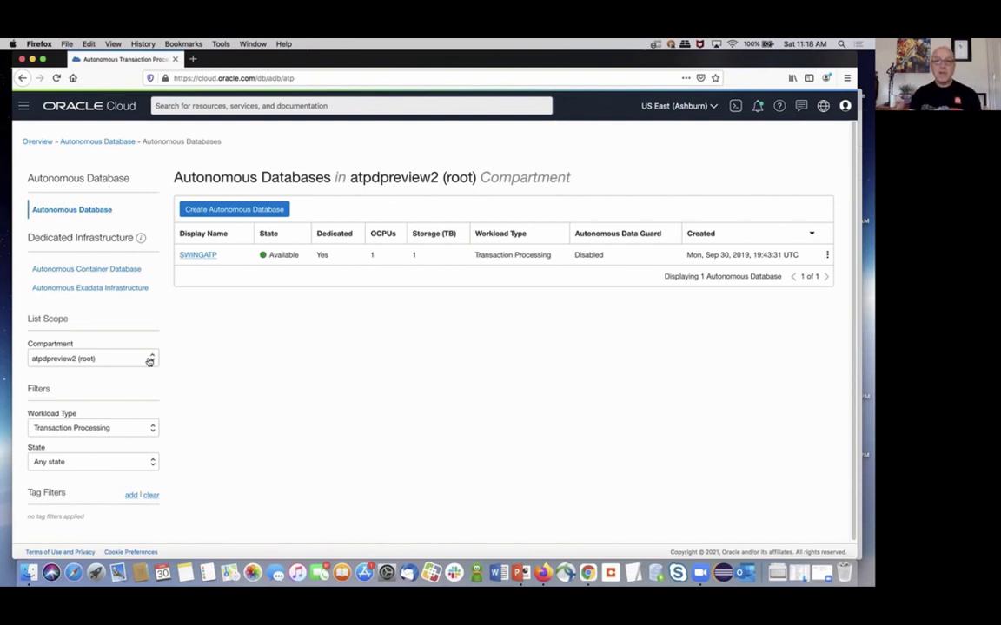
pyautogui.click(254, 210)
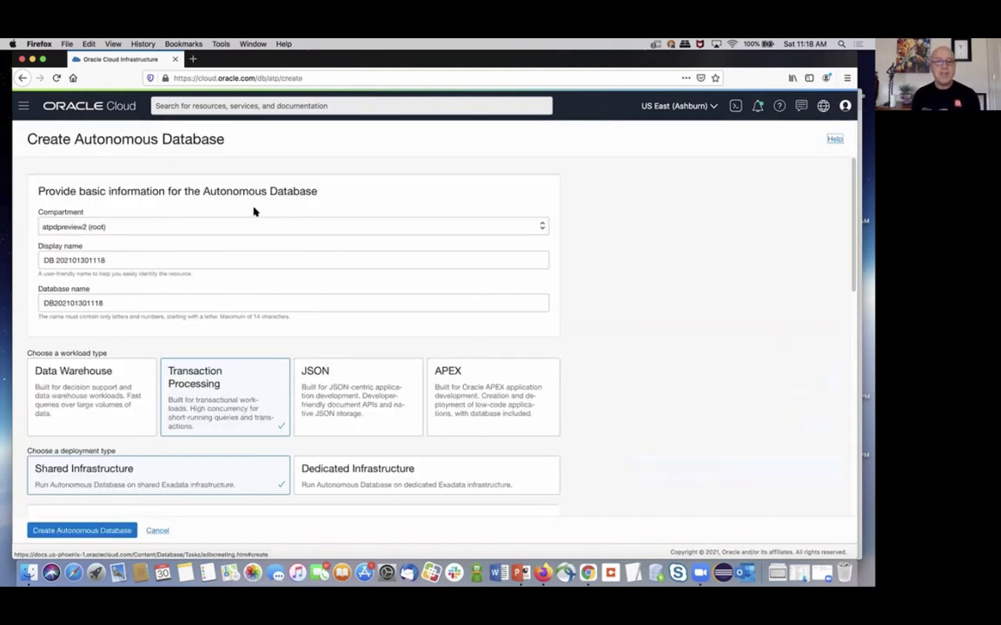
# Name the new database DBDev2 for both the display name and the database name
pyautogui.doubleClick(70, 259)
pyautogui.press('BackSpace')
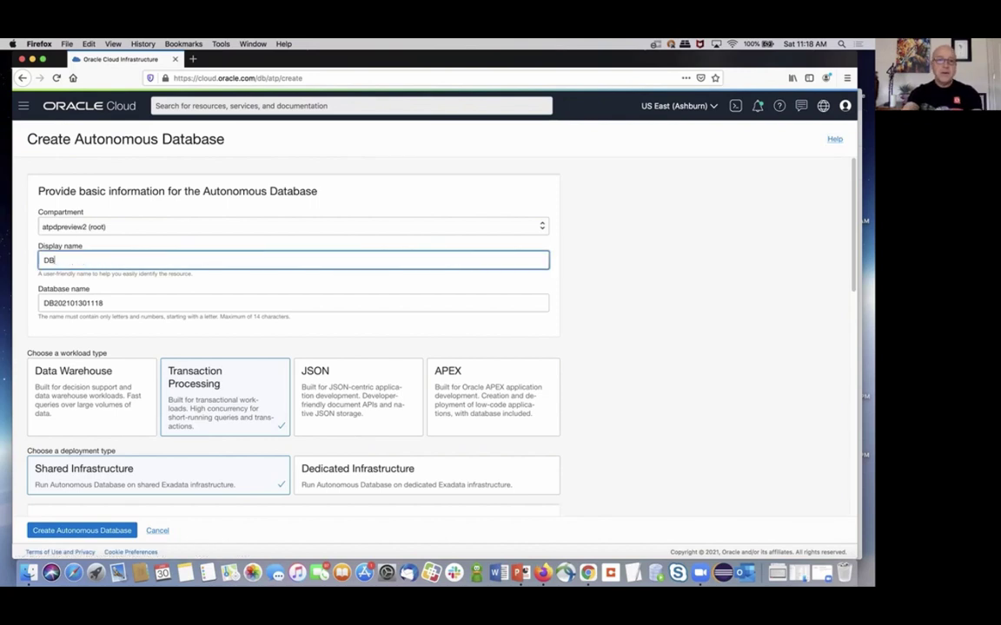
pyautogui.write('Dev')
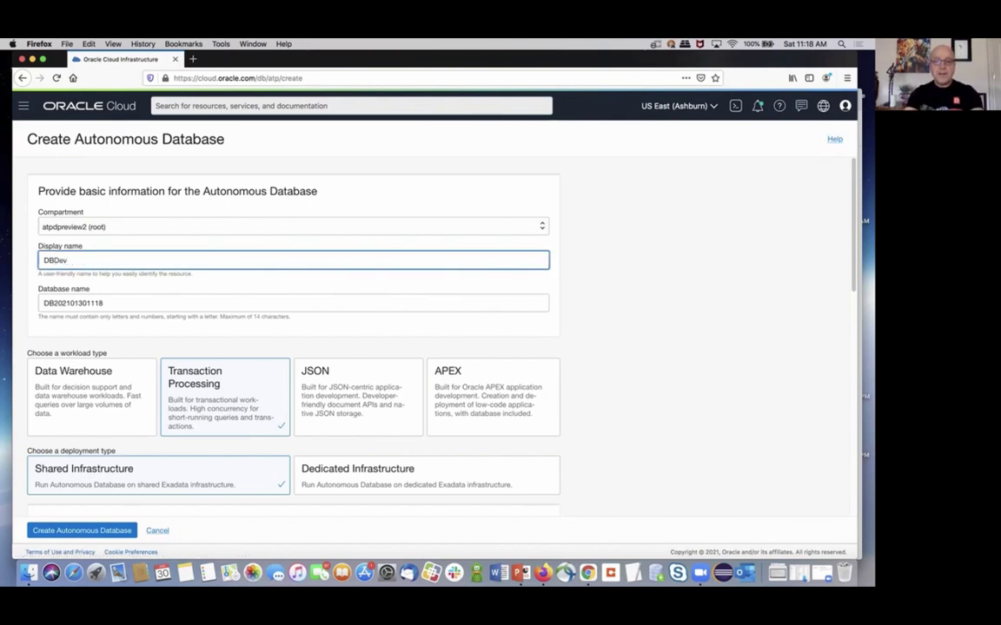
pyautogui.write('2')
pyautogui.doubleClick(56, 260)
pyautogui.hotkey('ctrl', 'c')
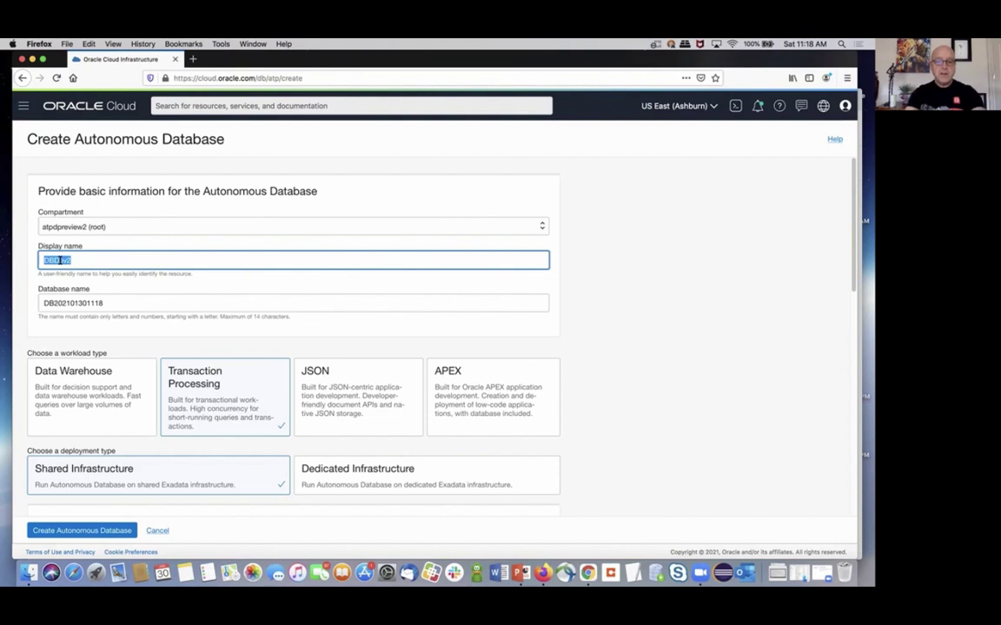
pyautogui.doubleClick(66, 301)
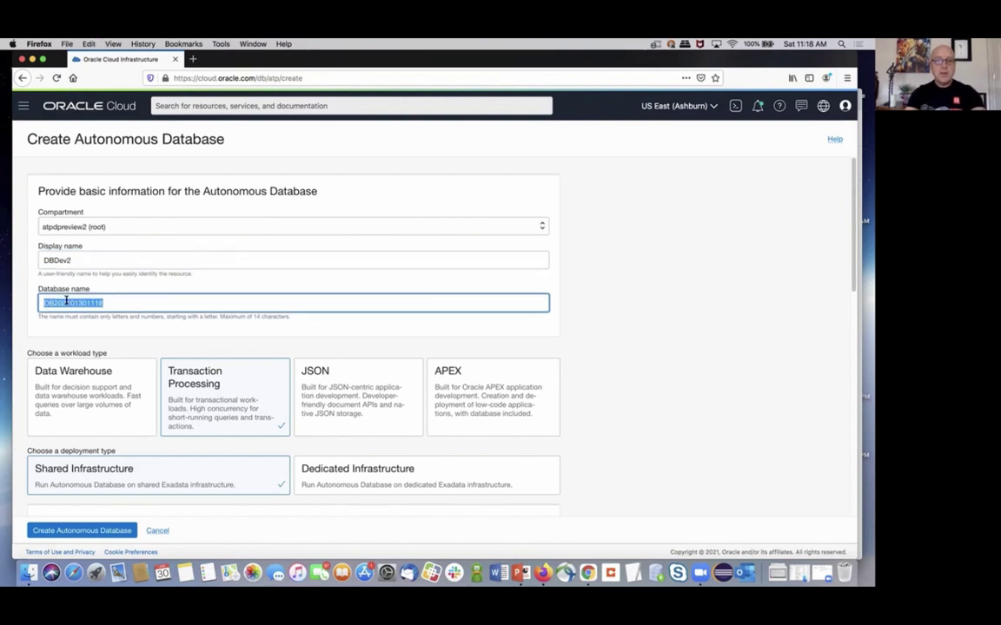
pyautogui.hotkey('ctrl', 'v')
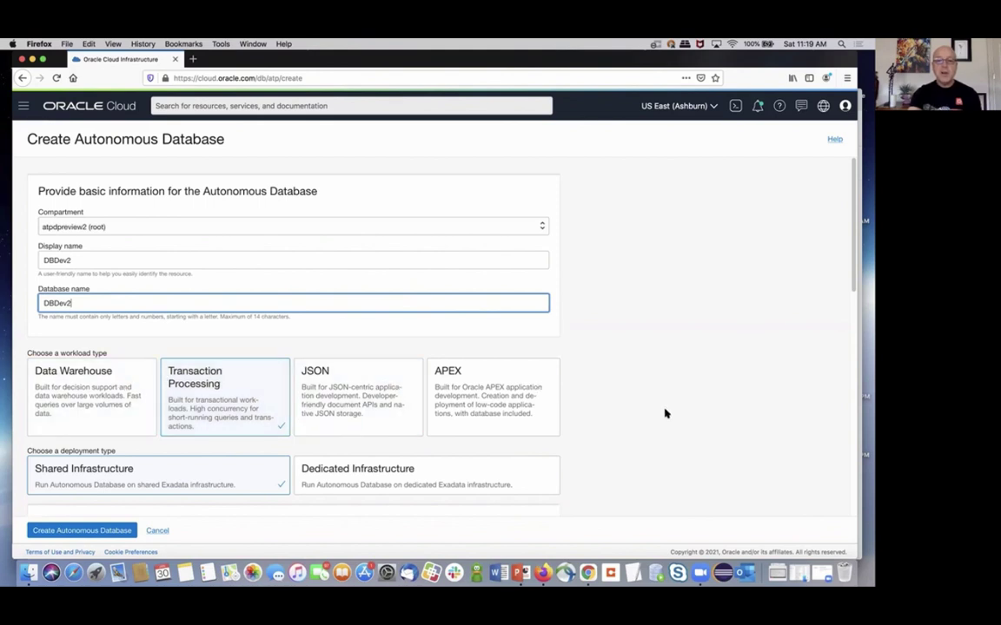
pyautogui.scroll(-5, 659, 413)
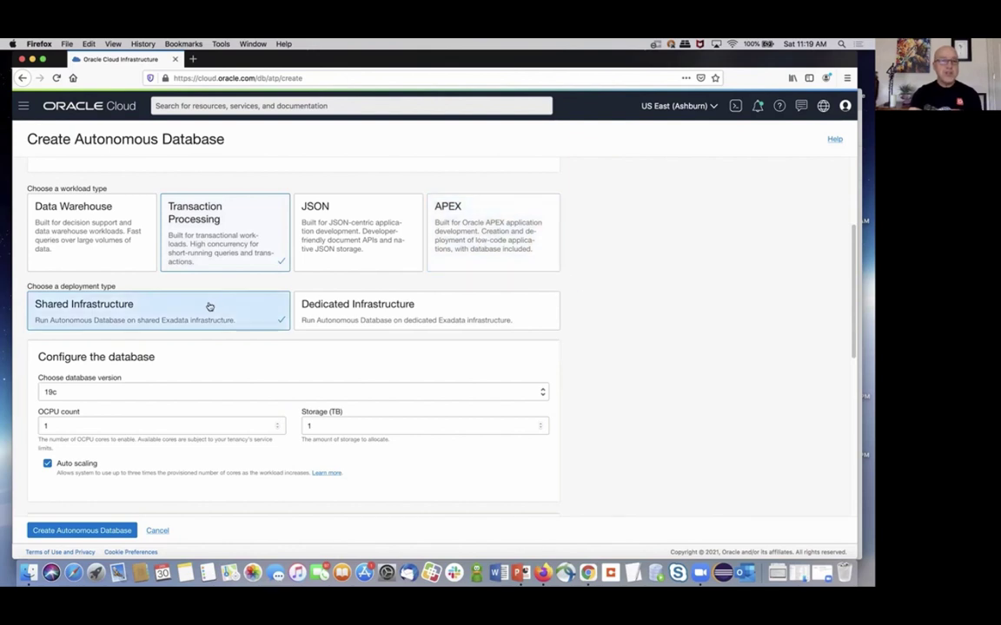
# Switch to Dedicated Infrastructure using container database FLEET_ACD from FleetCompartment
pyautogui.click(391, 318)
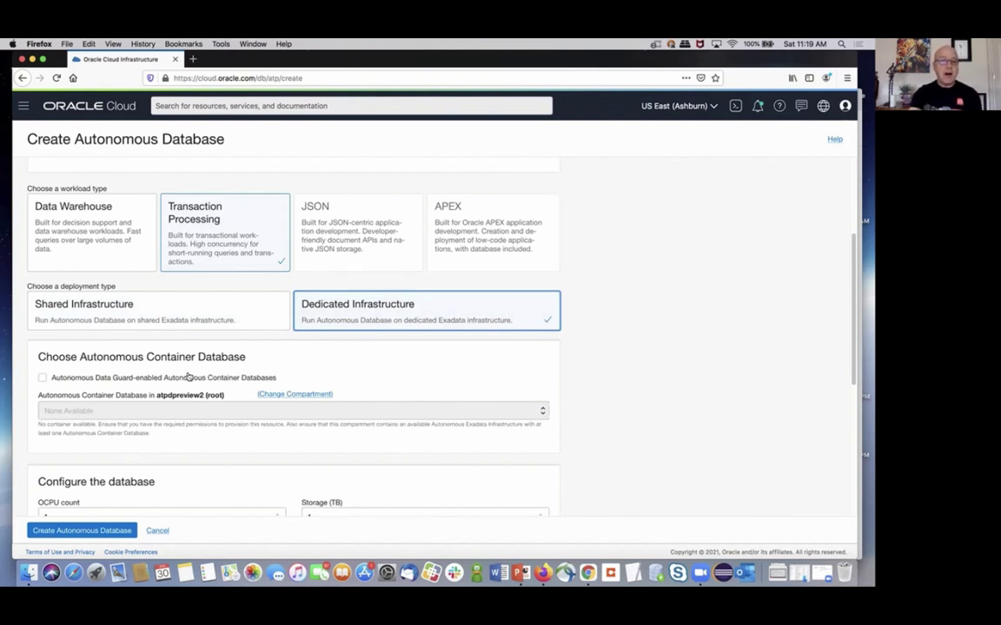
pyautogui.scroll(-2, 352, 382)
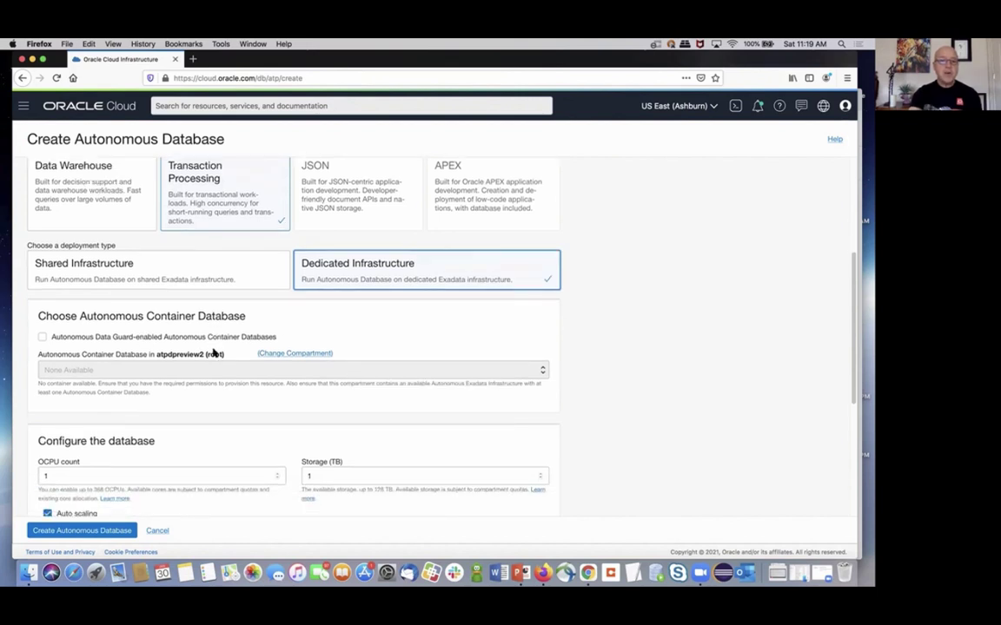
pyautogui.click(305, 356)
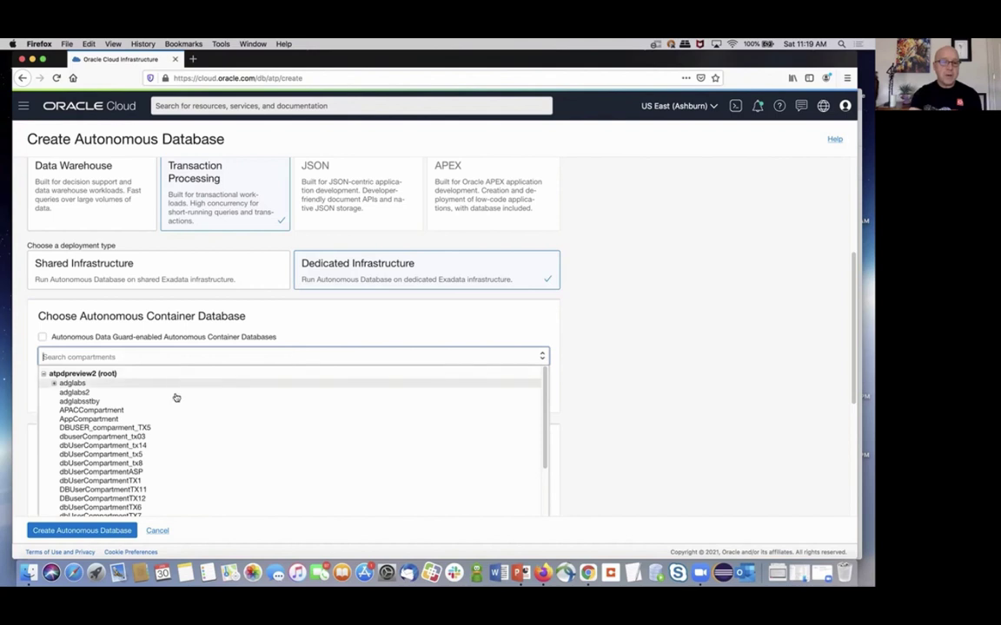
pyautogui.scroll(-3, 183, 426)
pyautogui.scroll(-4, 183, 426)
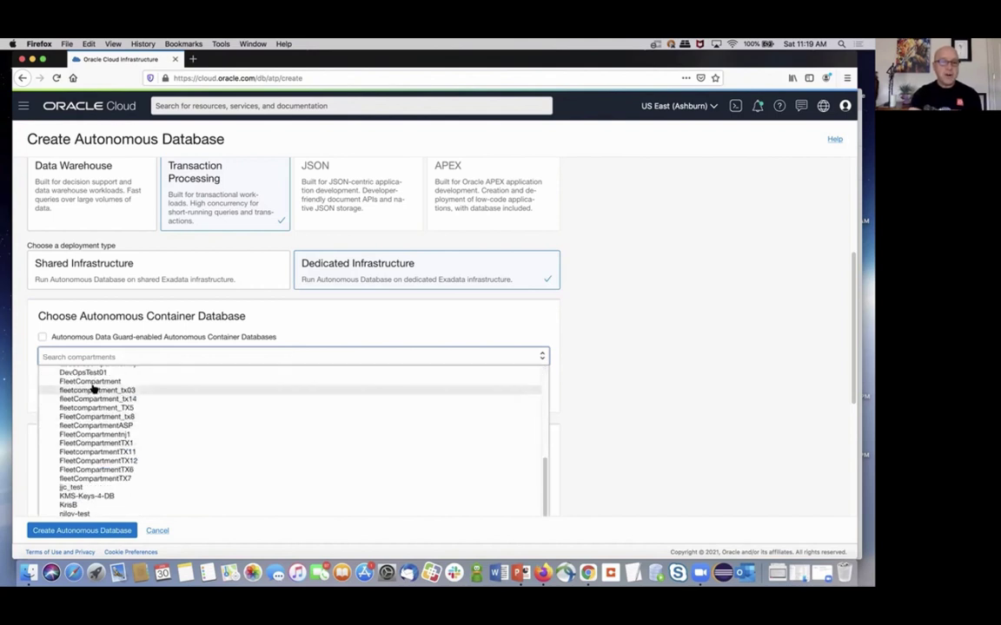
pyautogui.click(90, 382)
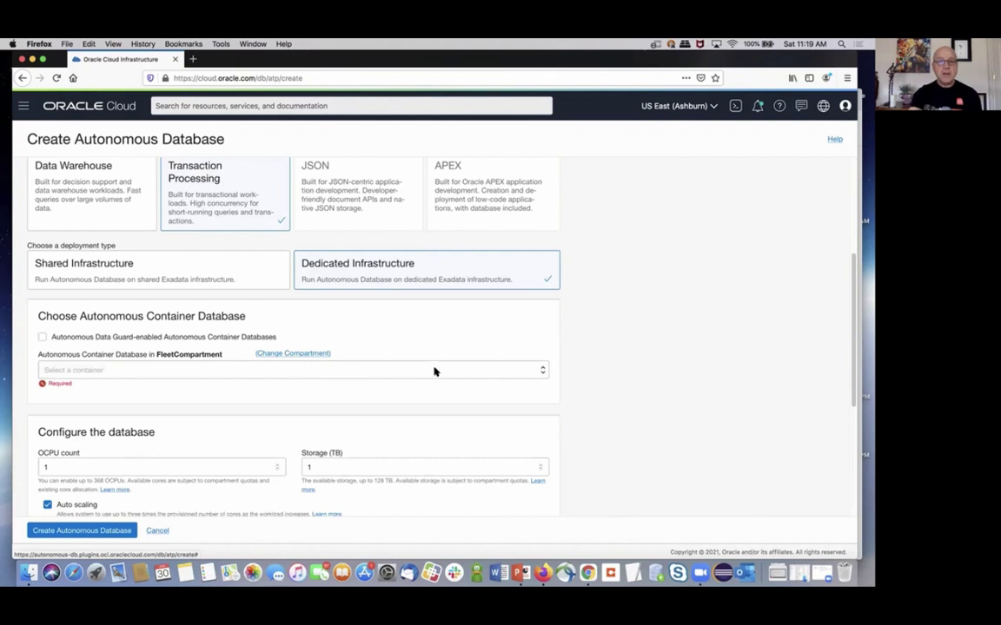
pyautogui.click(433, 372)
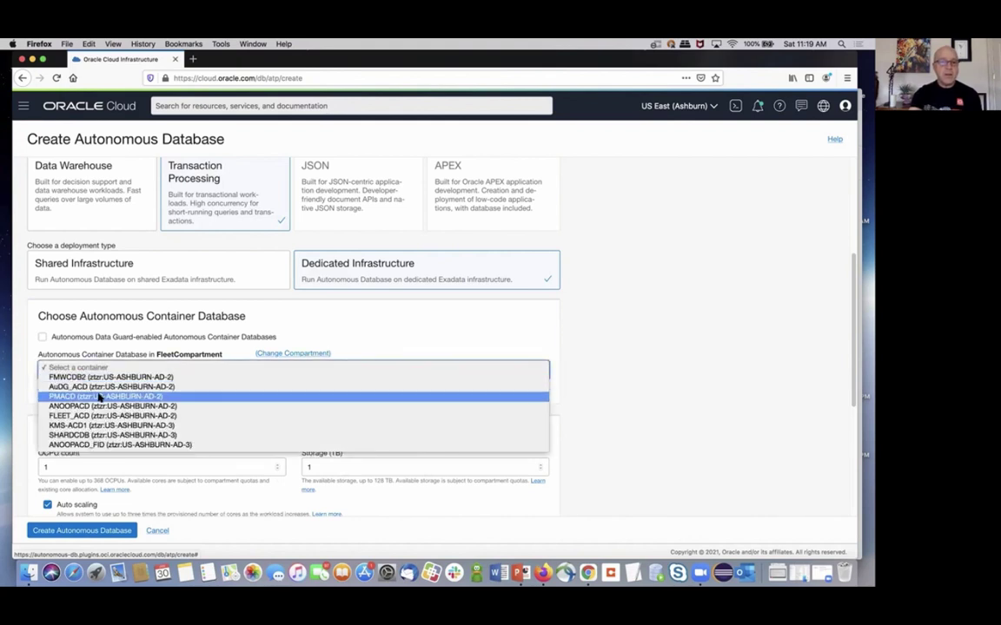
pyautogui.click(91, 416)
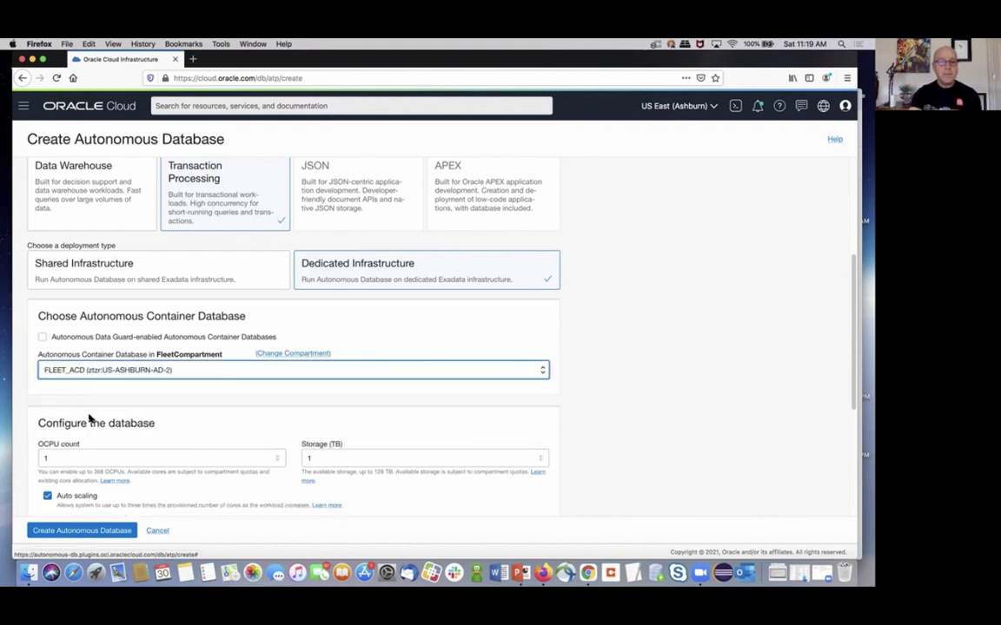
pyautogui.scroll(-5, 591, 430)
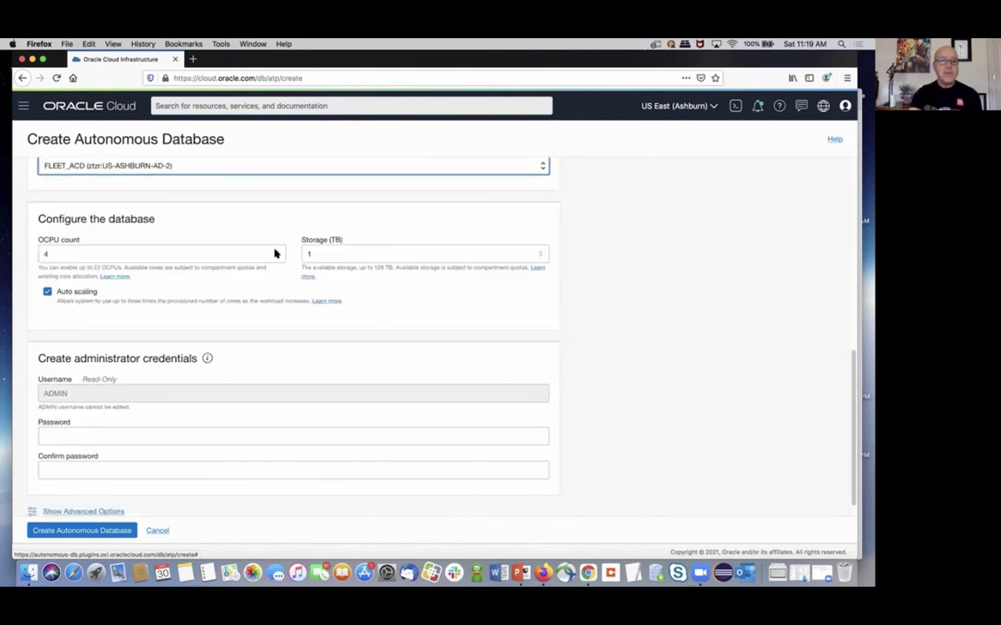
# Set storage to 4 TB, enter and confirm the ADMIN password, and create the database
pyautogui.click(382, 254)
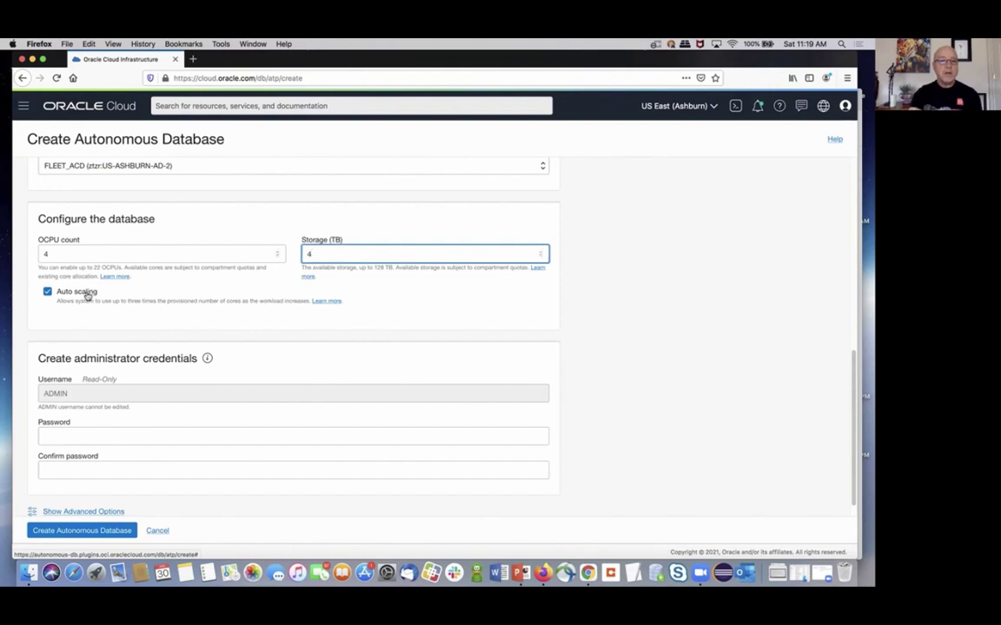
pyautogui.scroll(-1, 157, 320)
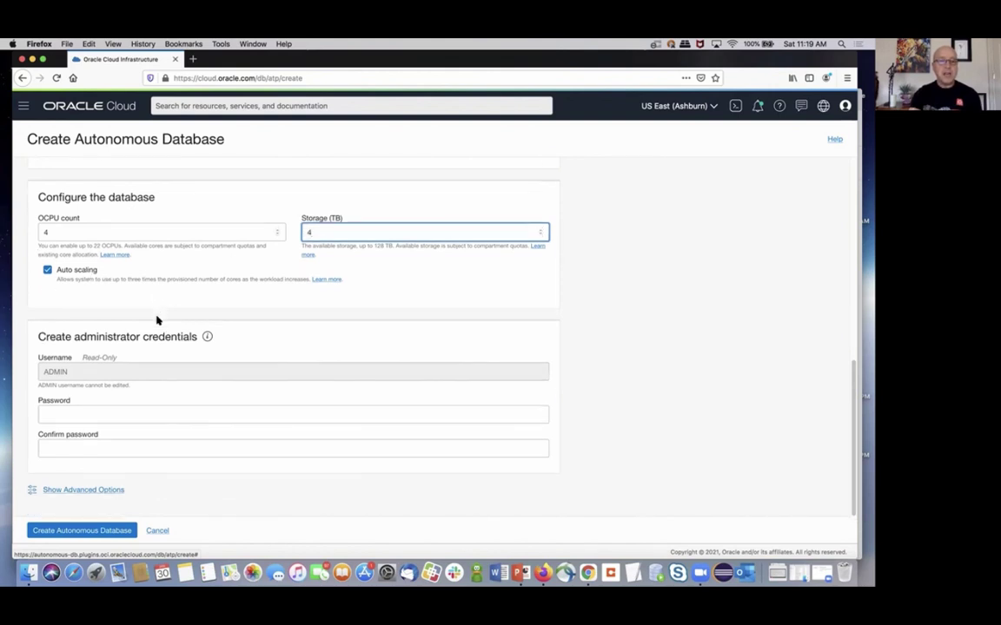
pyautogui.click(126, 414)
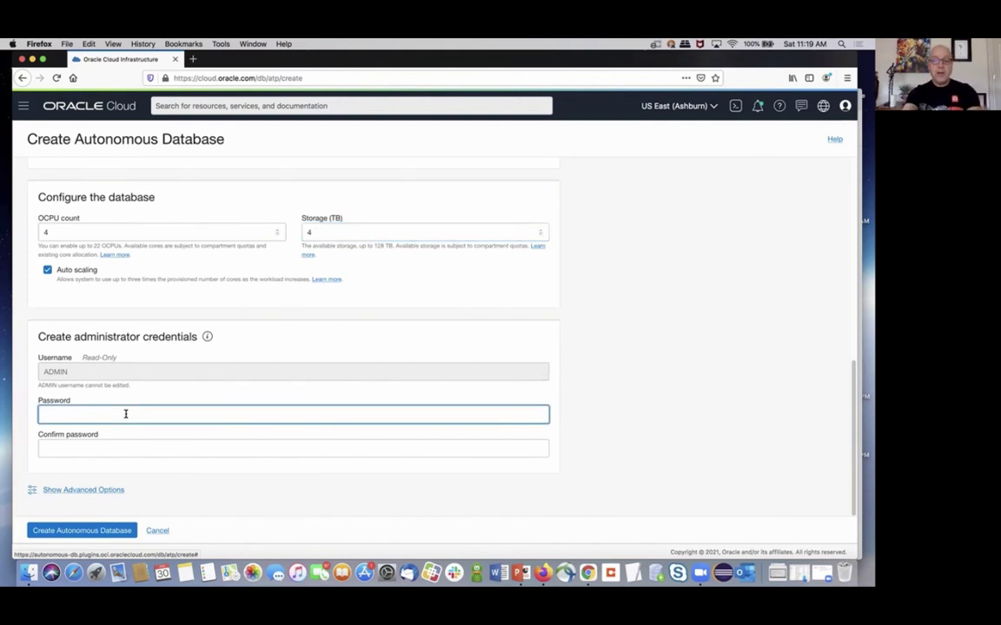
pyautogui.write('Wel')
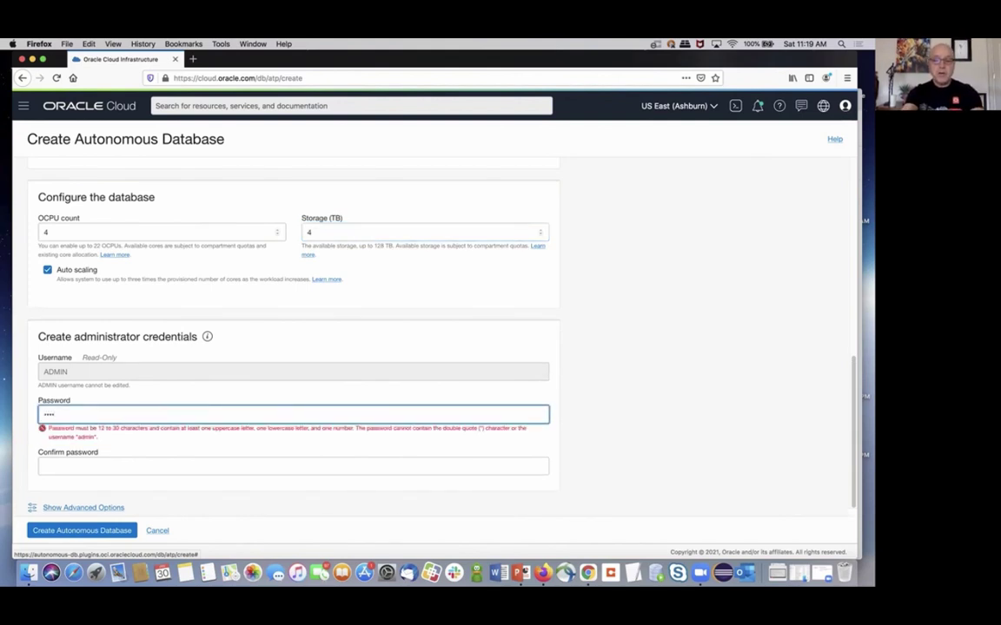
pyautogui.write('come')
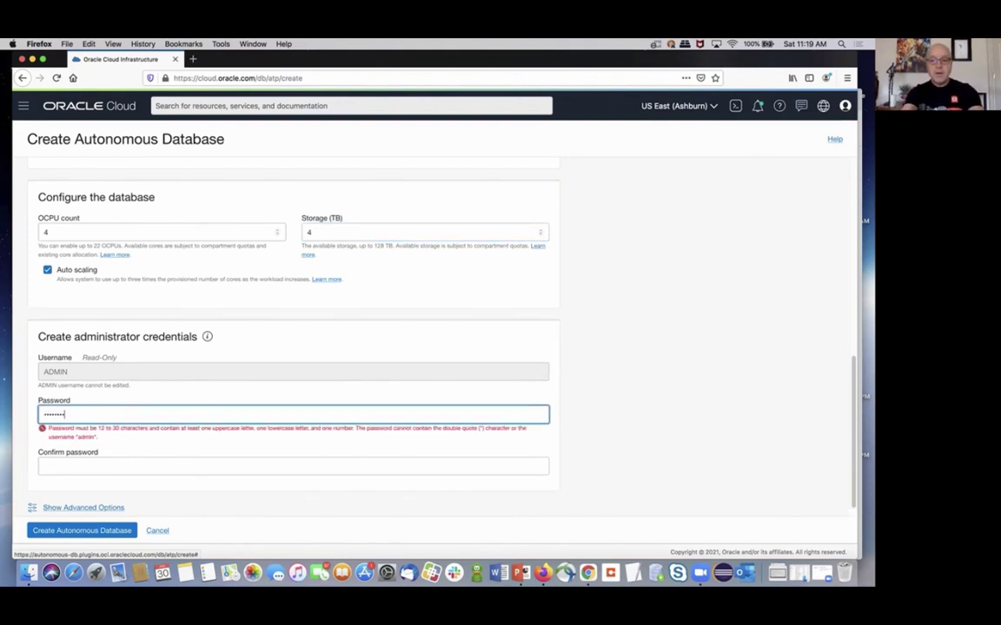
pyautogui.write('12')
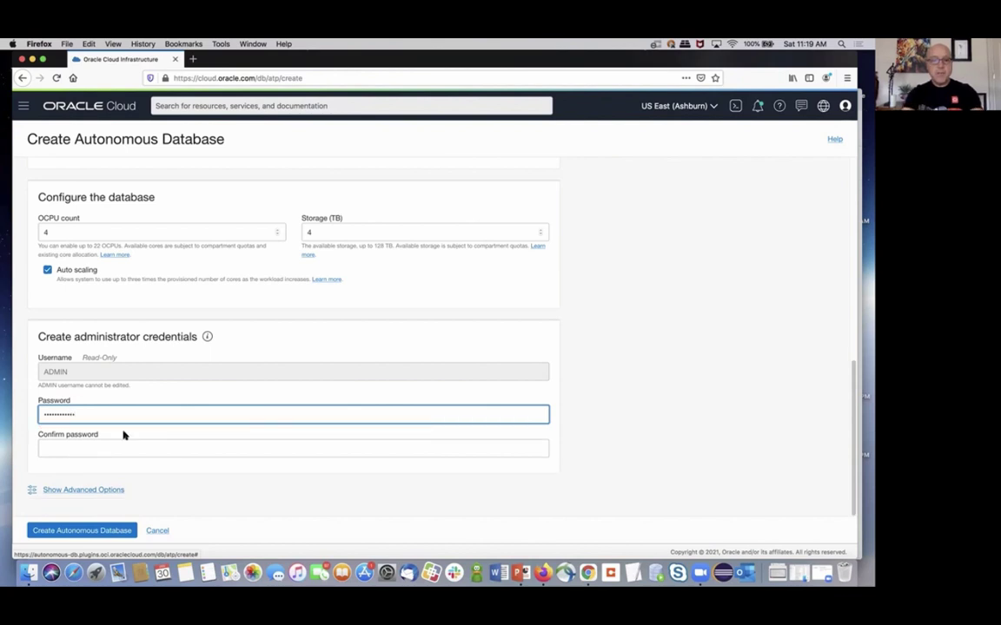
pyautogui.click(112, 441)
pyautogui.write('Welcome')
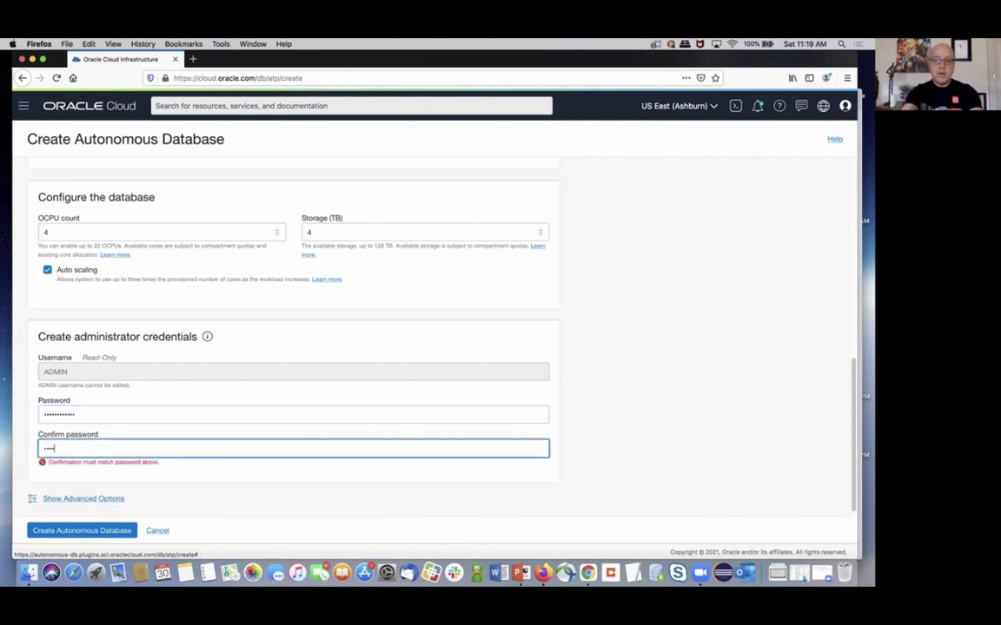
pyautogui.write('1212')
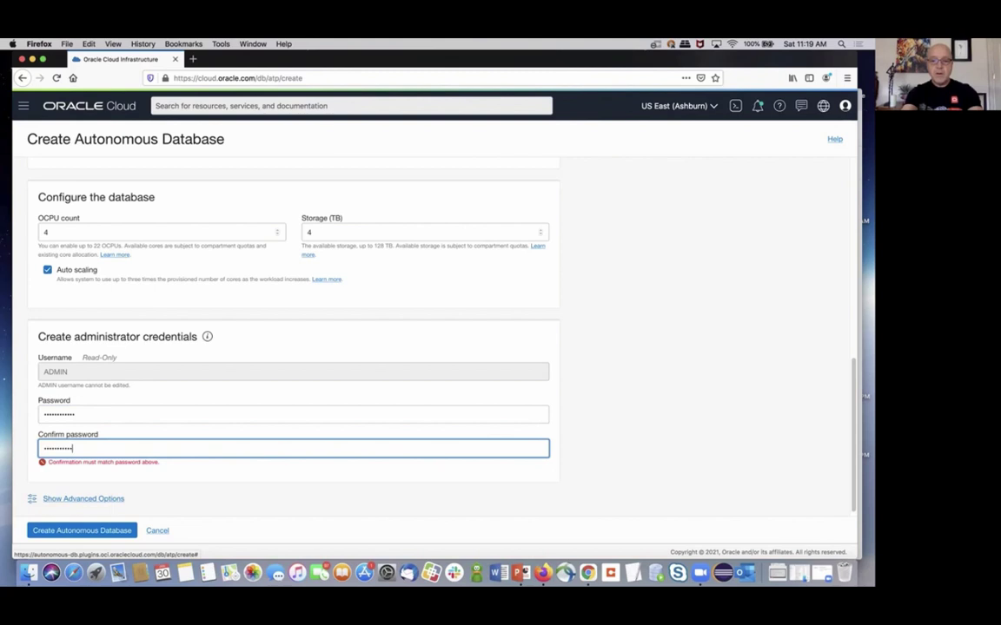
pyautogui.click(90, 533)
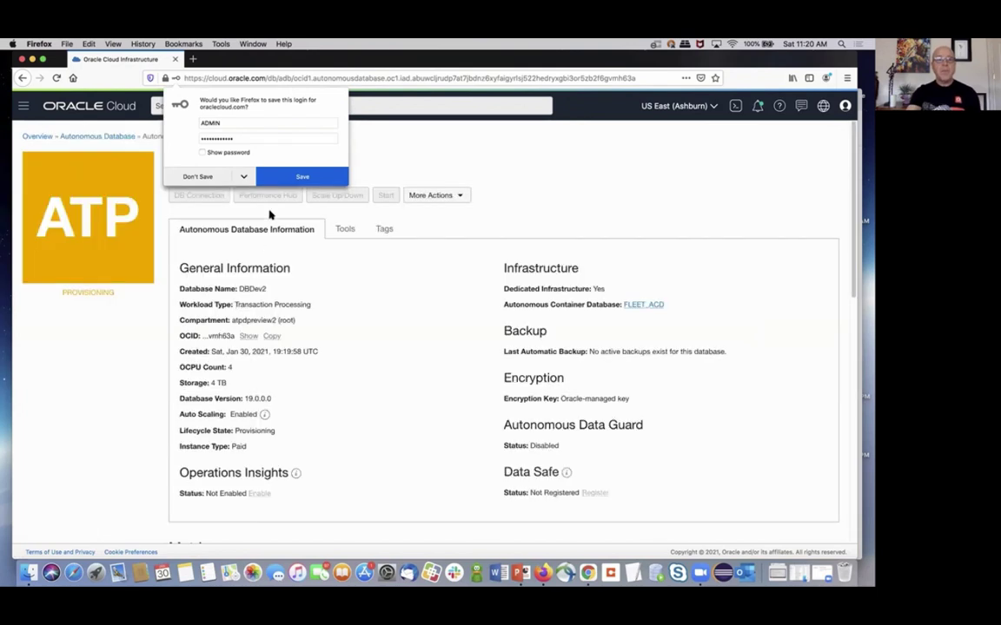
# Decline saving the login, return to the Autonomous Database list, and open SWINGATP's details
pyautogui.click(211, 179)
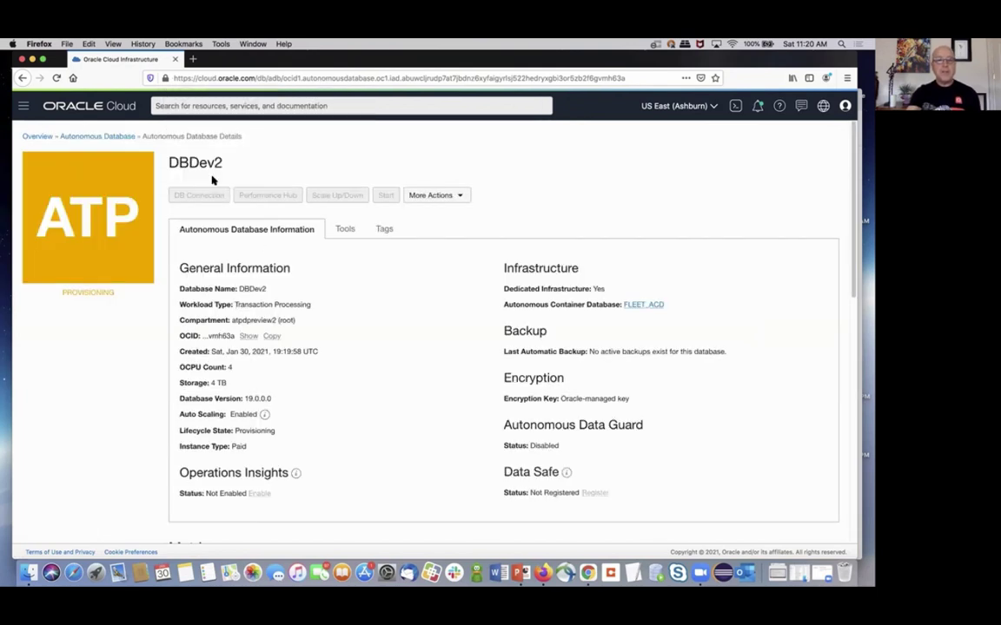
pyautogui.click(112, 137)
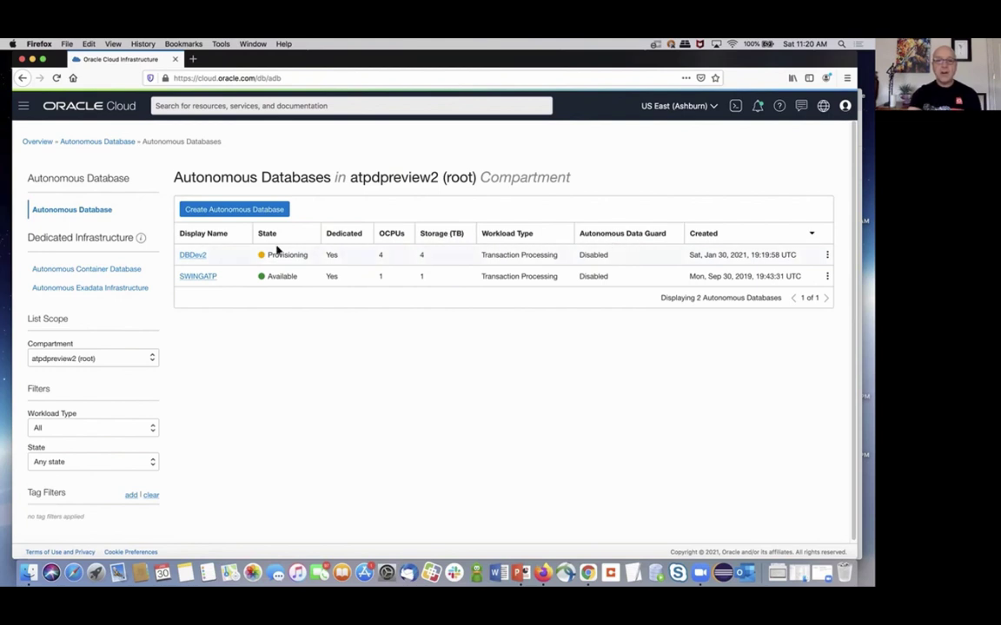
pyautogui.click(195, 277)
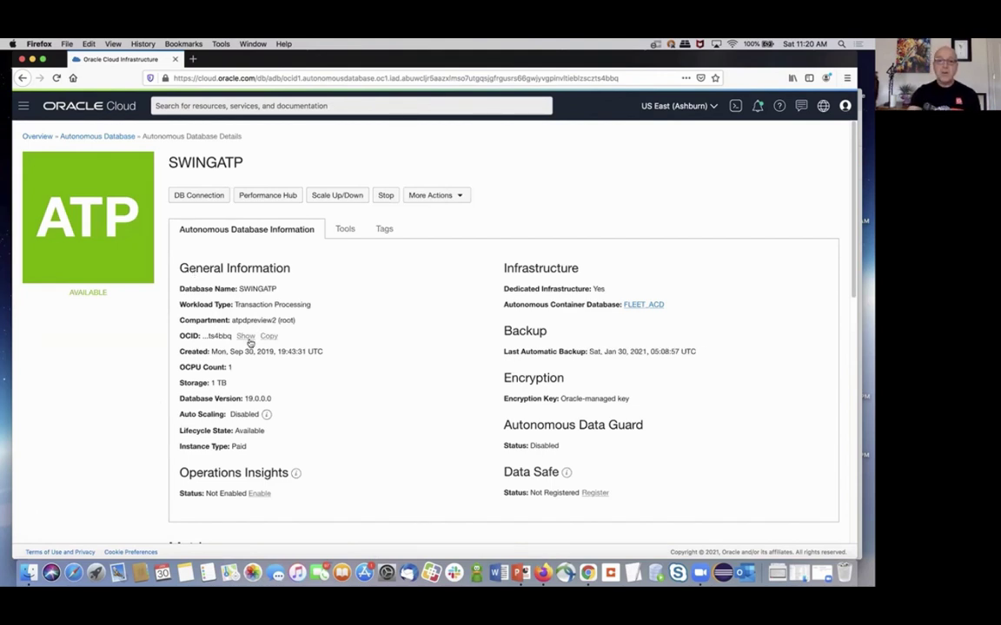
# View SWINGATP's DB Connection details, then review its last-hour Performance Hub activity and close it
pyautogui.click(200, 195)
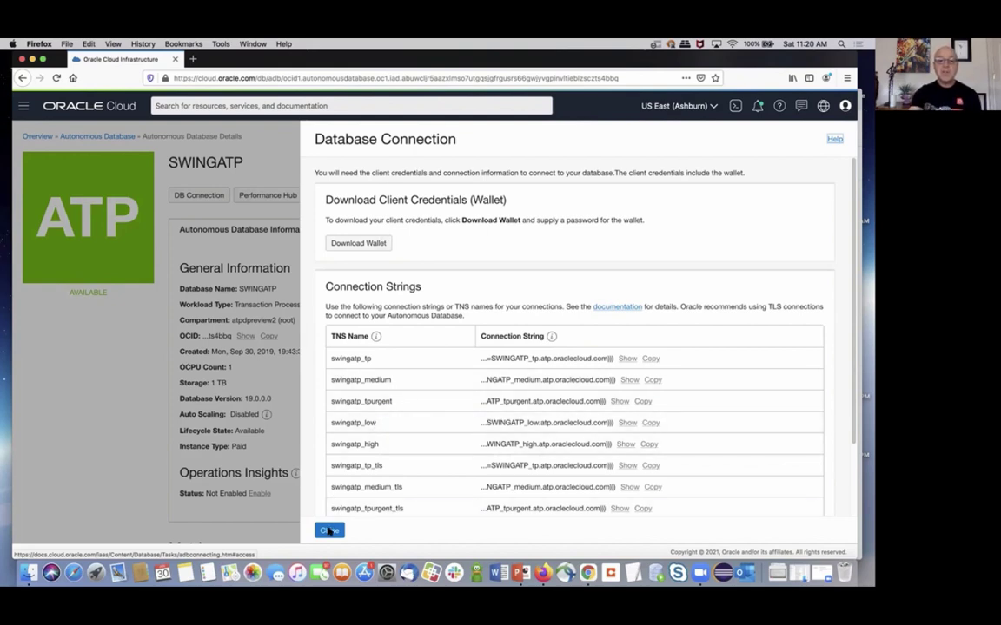
pyautogui.click(329, 531)
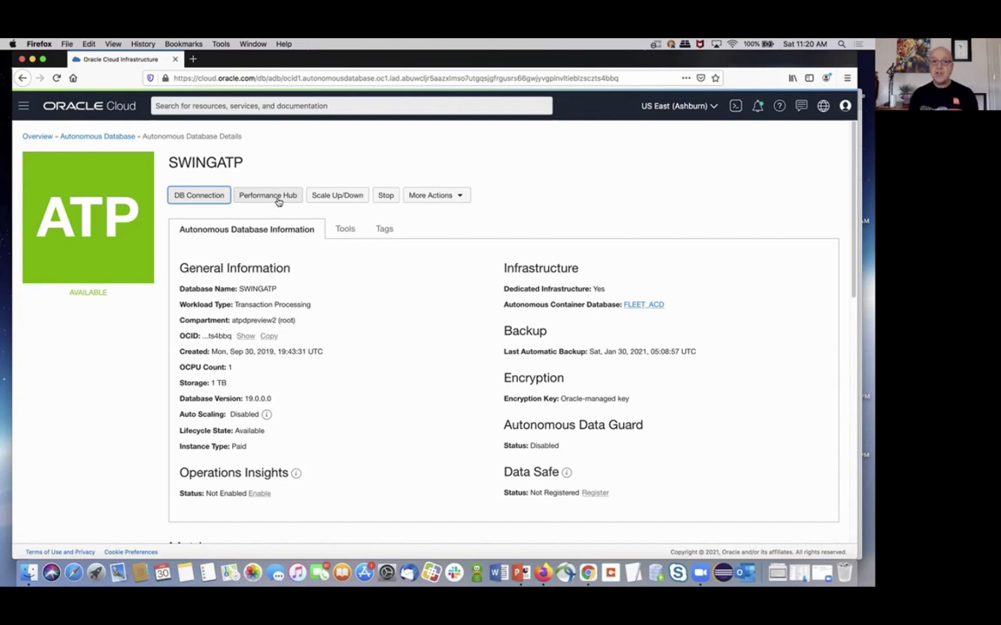
pyautogui.click(278, 198)
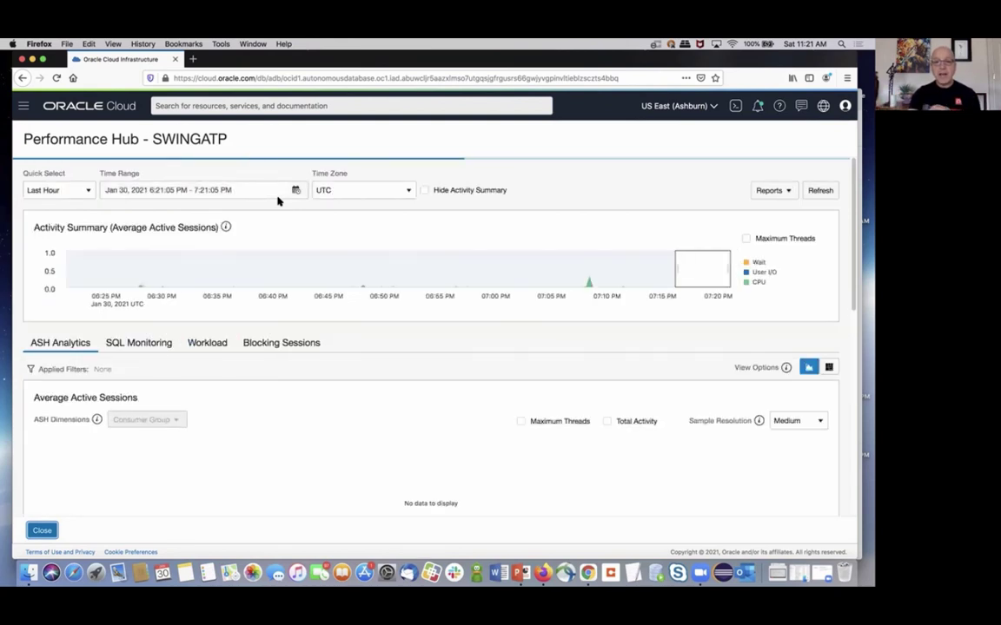
pyautogui.scroll(-2, 404, 411)
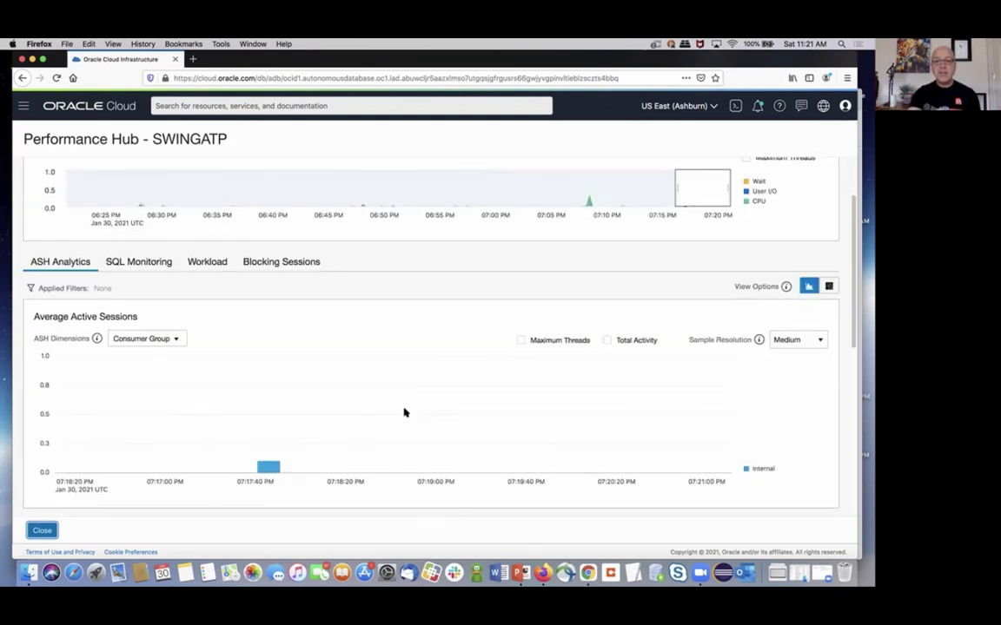
pyautogui.scroll(2, 404, 412)
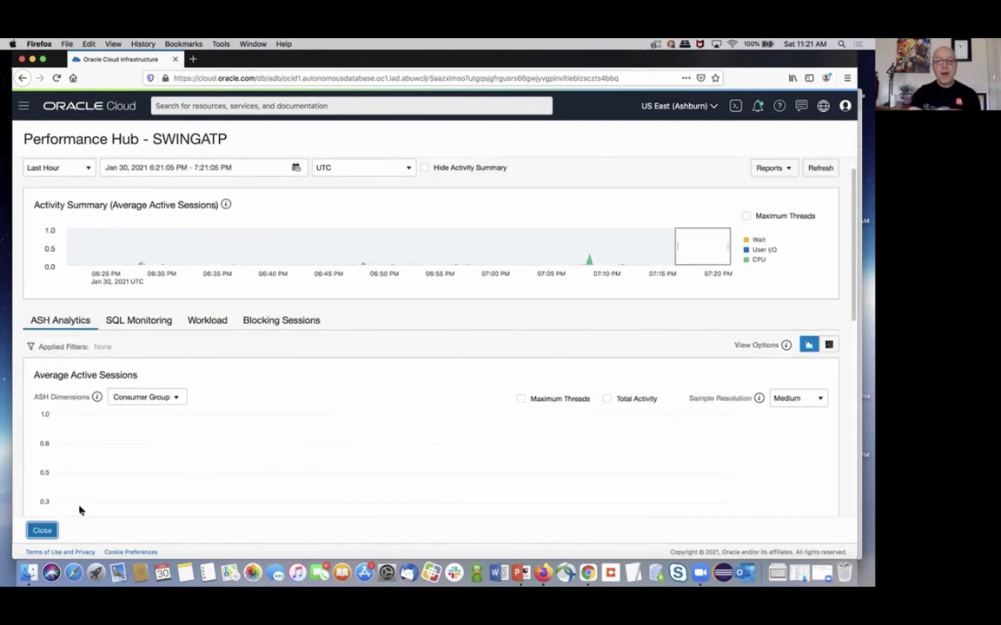
pyautogui.click(40, 530)
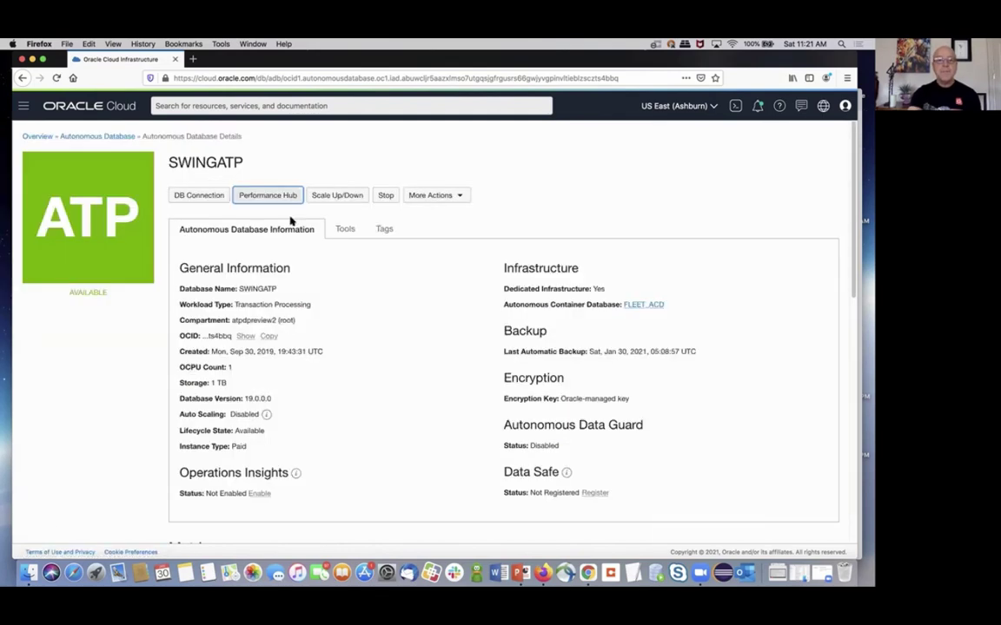
# Look at Scale Up/Down and More Actions without changes, then show SWINGATP's Tools tab
pyautogui.click(345, 196)
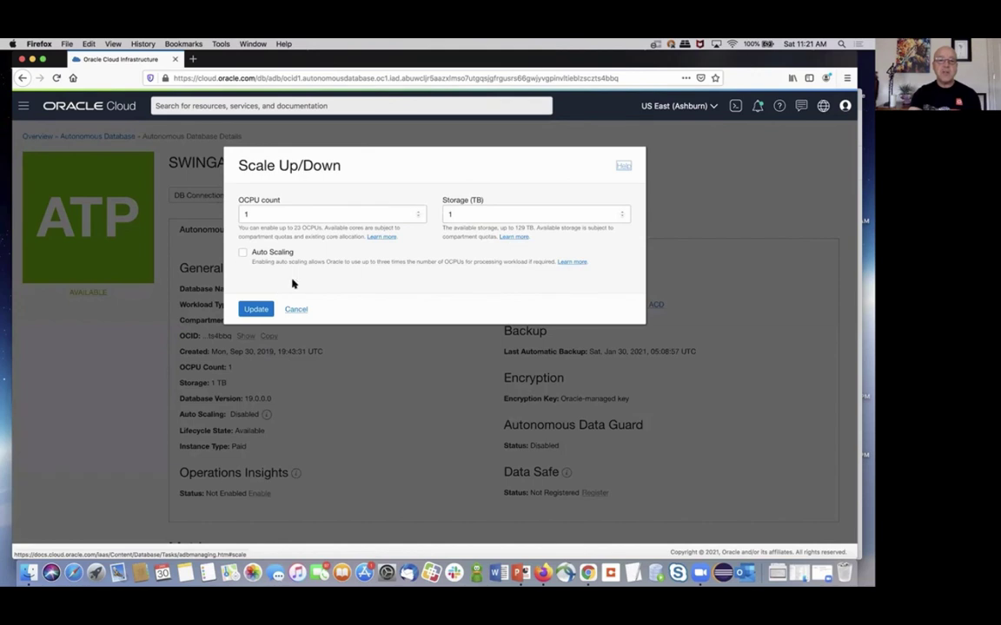
pyautogui.click(296, 309)
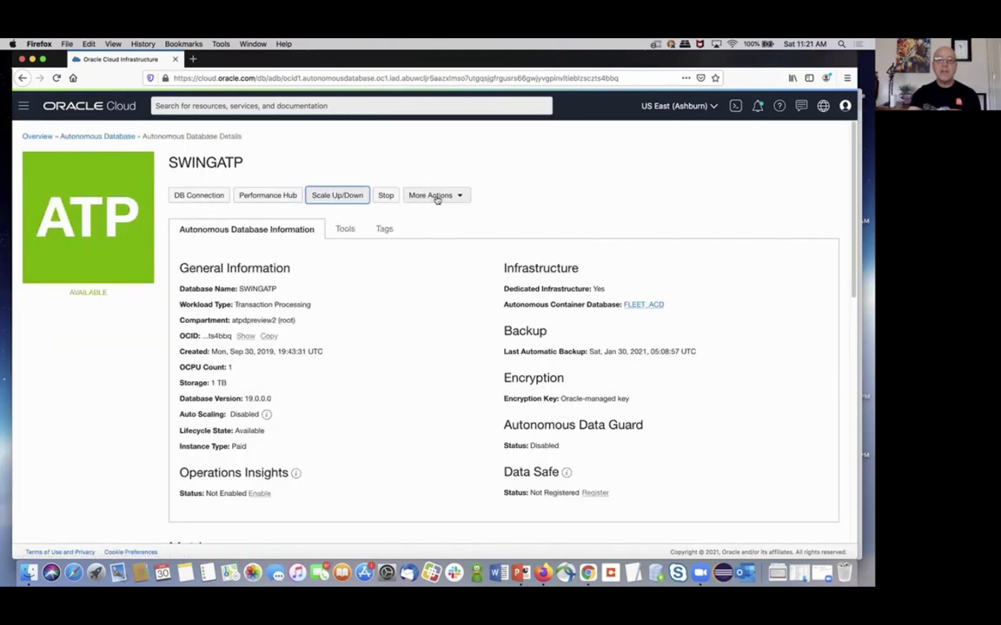
pyautogui.click(461, 197)
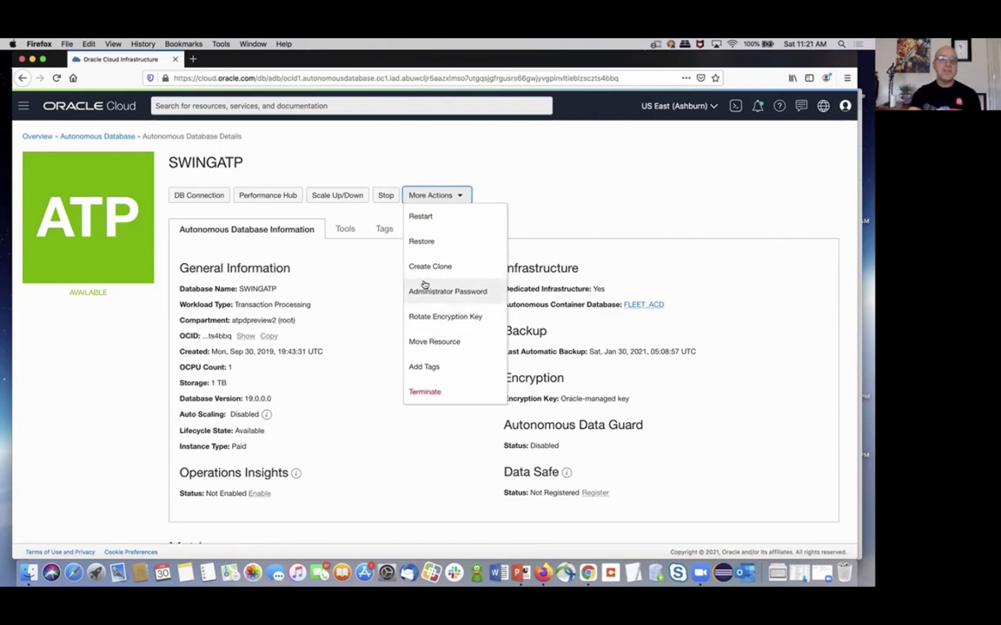
pyautogui.click(302, 259)
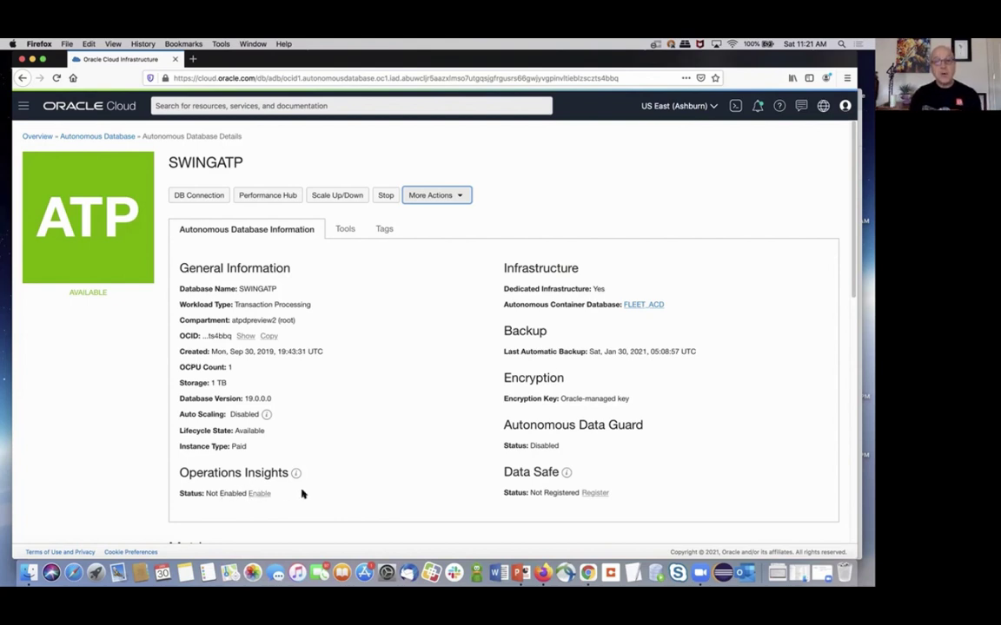
pyautogui.click(341, 229)
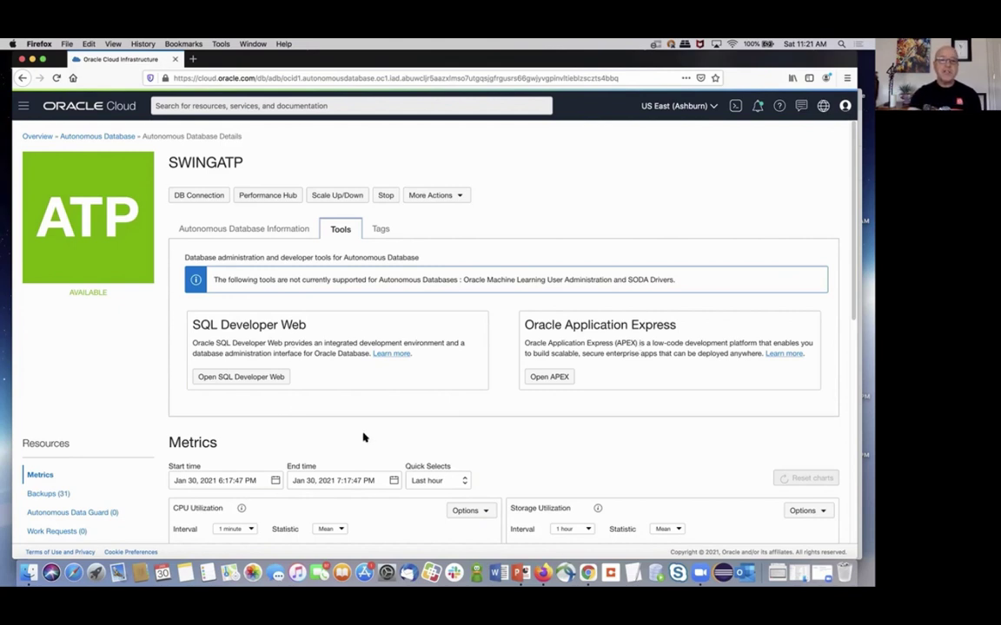
pyautogui.scroll(-5, 363, 436)
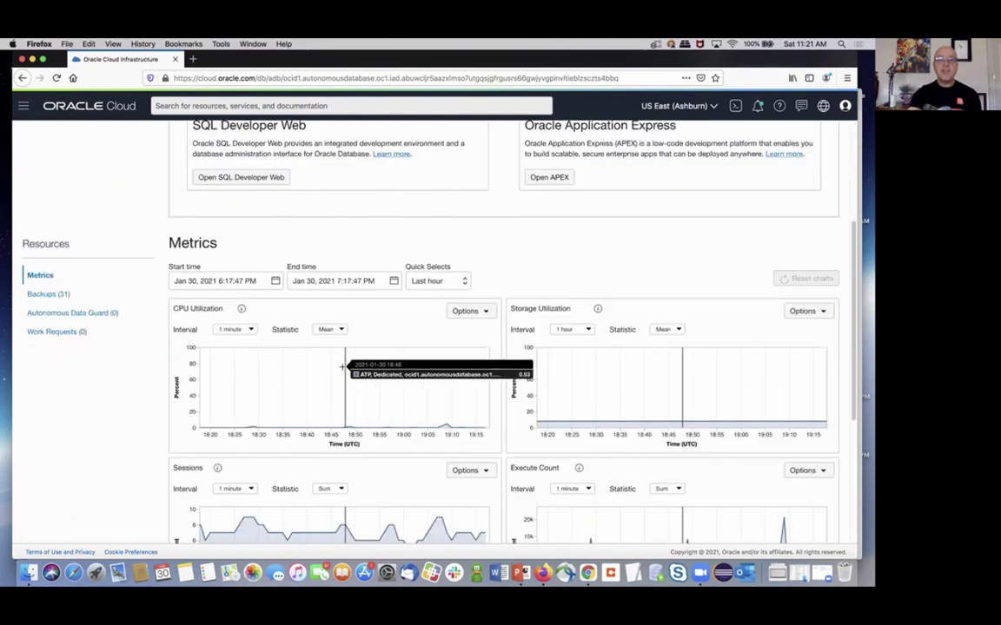
pyautogui.scroll(-3, 415, 380)
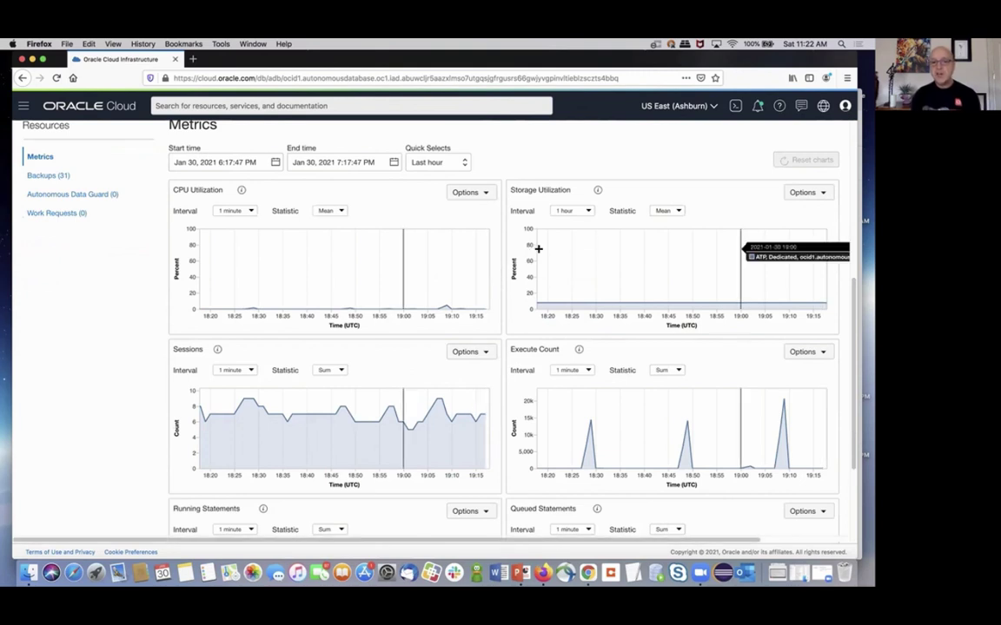
pyautogui.scroll(-1, 355, 392)
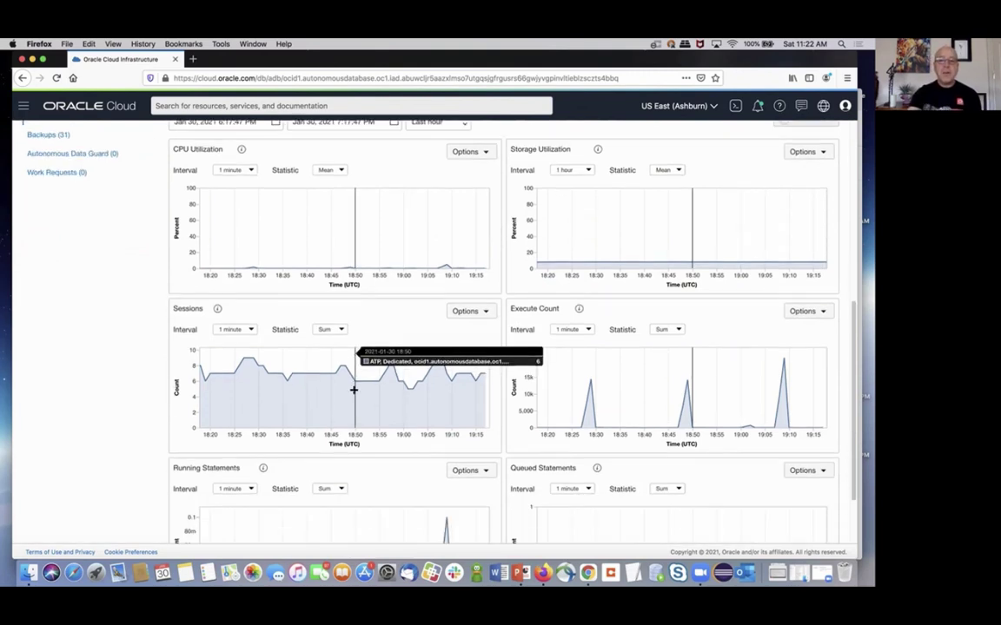
pyautogui.scroll(-2, 481, 402)
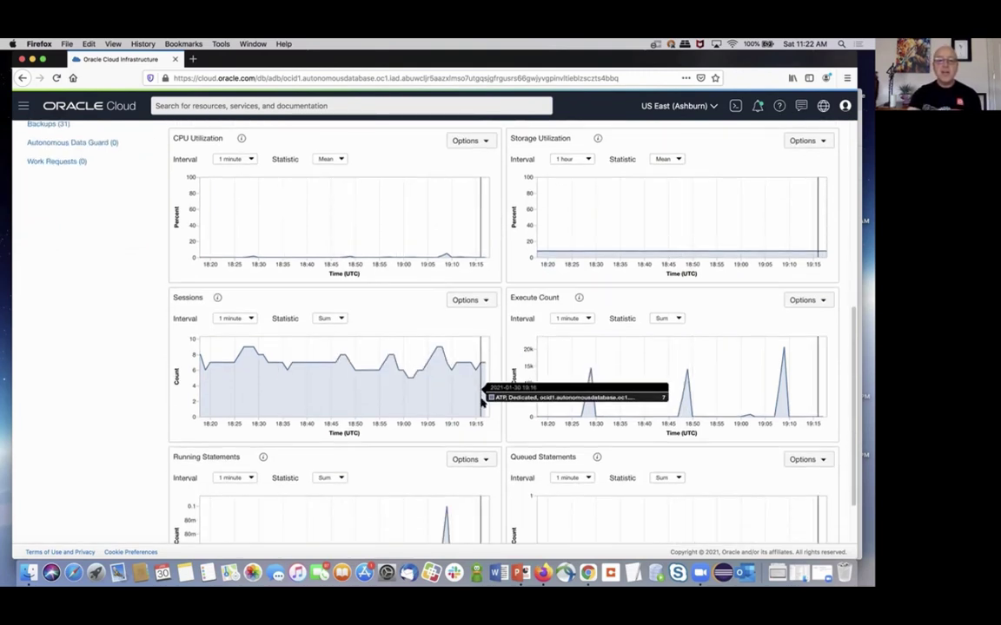
pyautogui.scroll(2, 481, 402)
pyautogui.scroll(3, 481, 402)
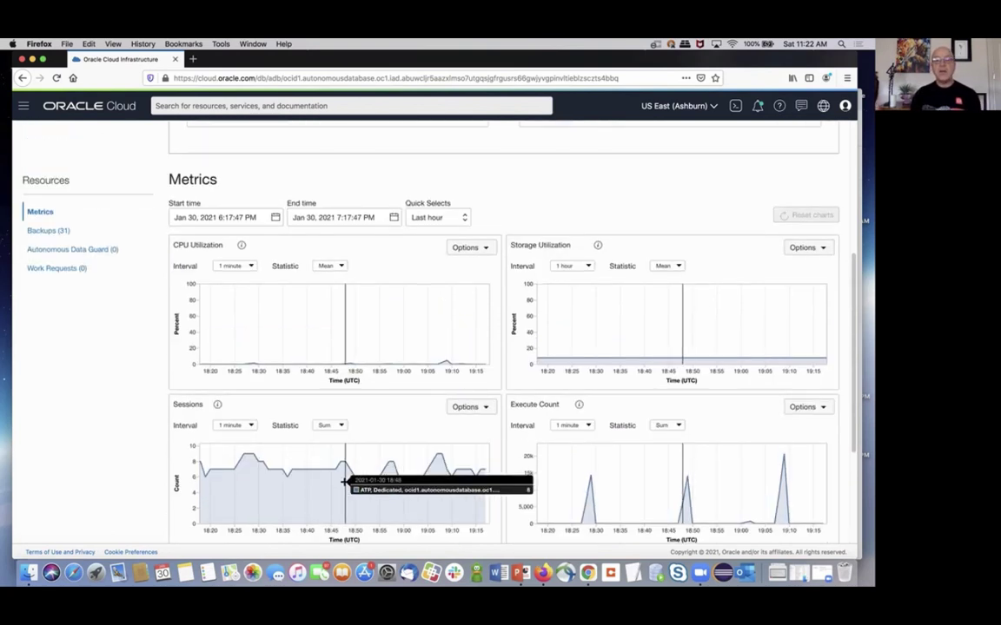
pyautogui.scroll(6, 347, 469)
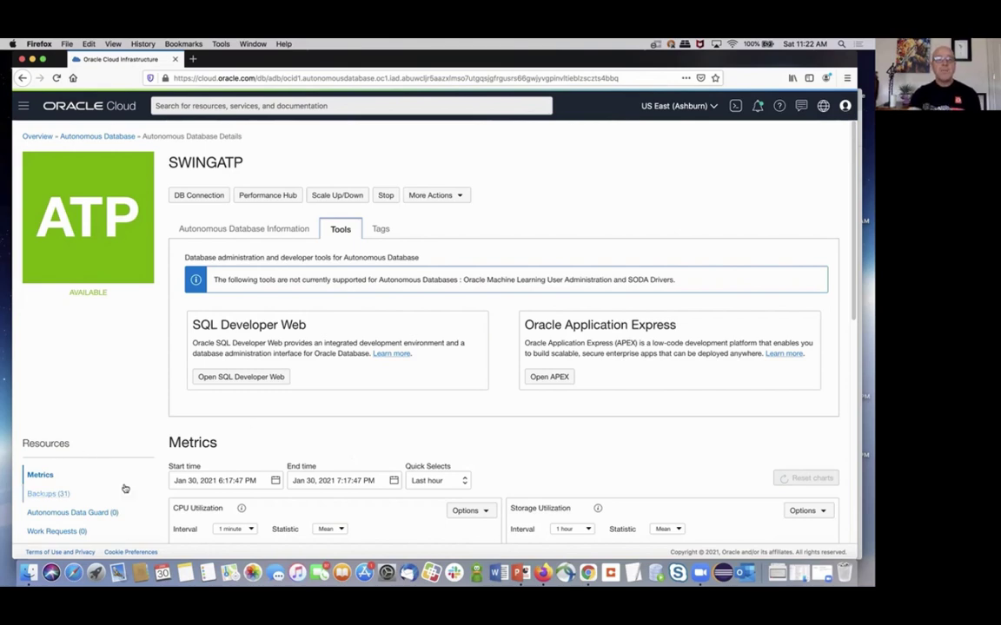
pyautogui.scroll(-3, 117, 469)
# Review SWINGATP's 31 backups, then open its Autonomous Data Guard (0) section
pyautogui.click(41, 388)
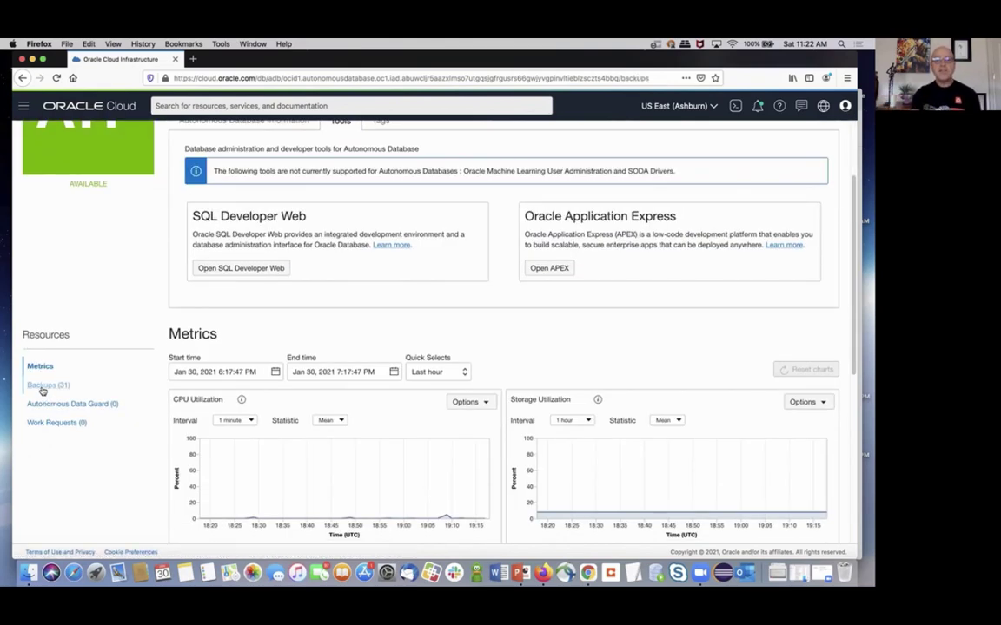
pyautogui.scroll(-4, 351, 413)
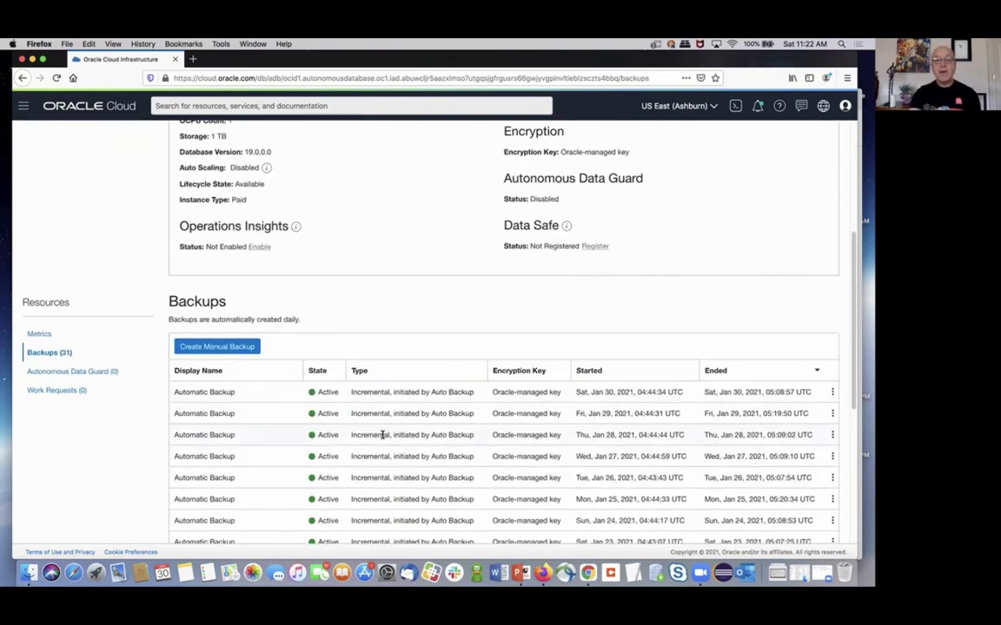
pyautogui.scroll(3, 382, 434)
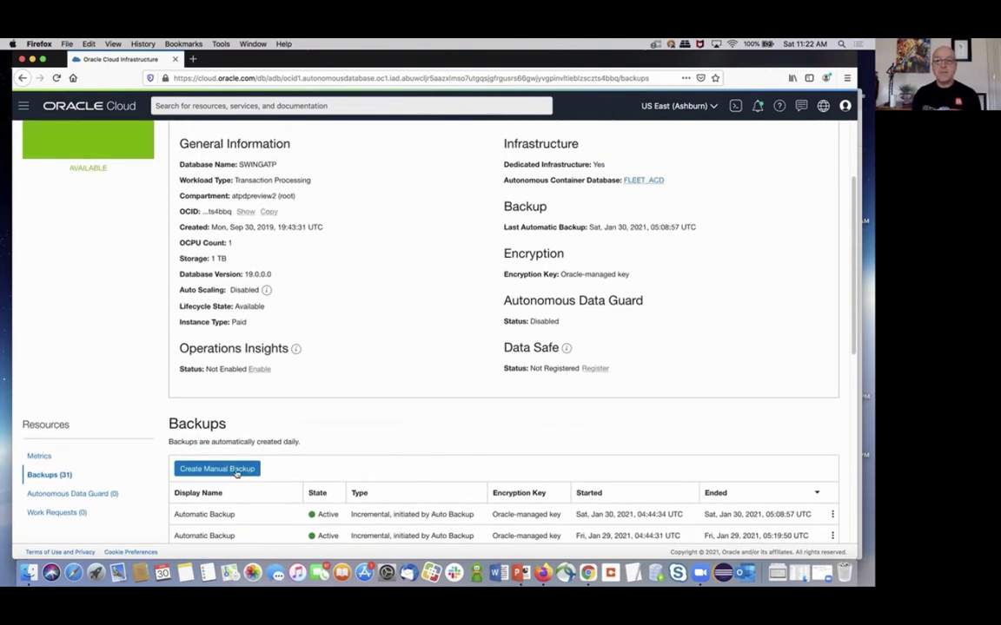
pyautogui.click(58, 495)
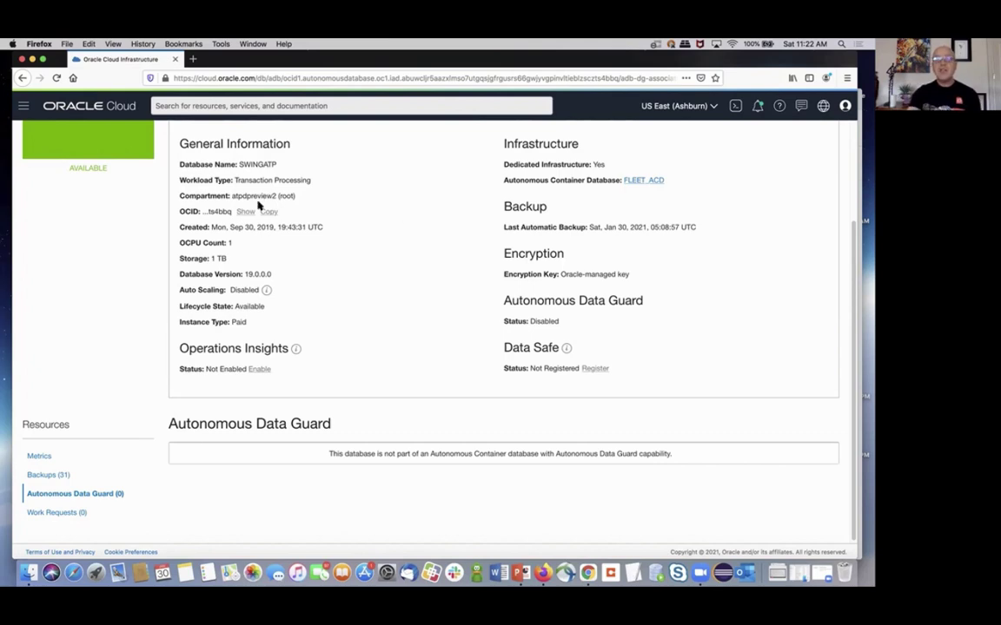
pyautogui.scroll(3, 261, 213)
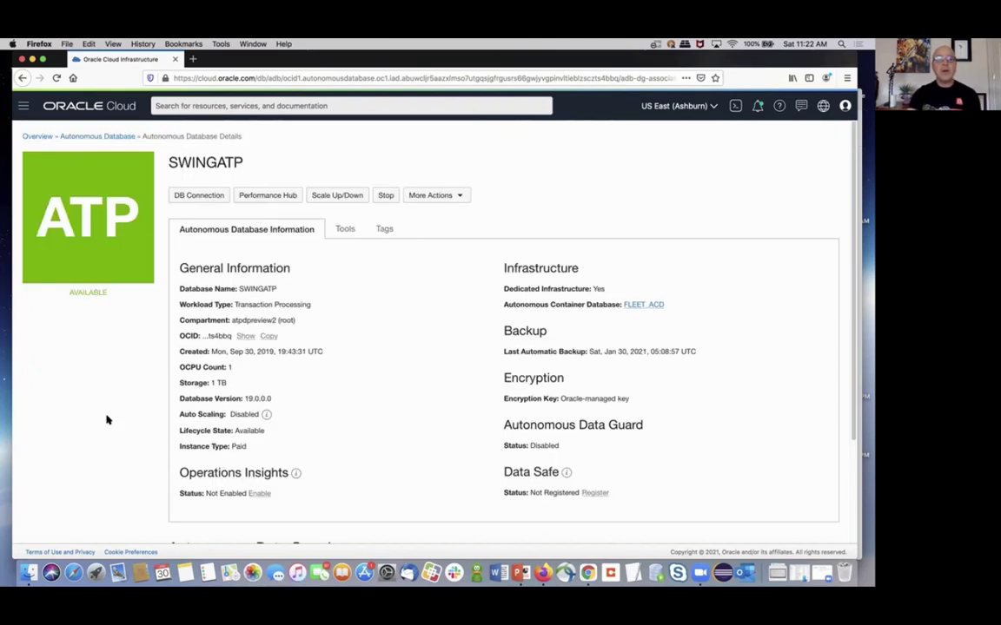
pyautogui.scroll(-3, 105, 418)
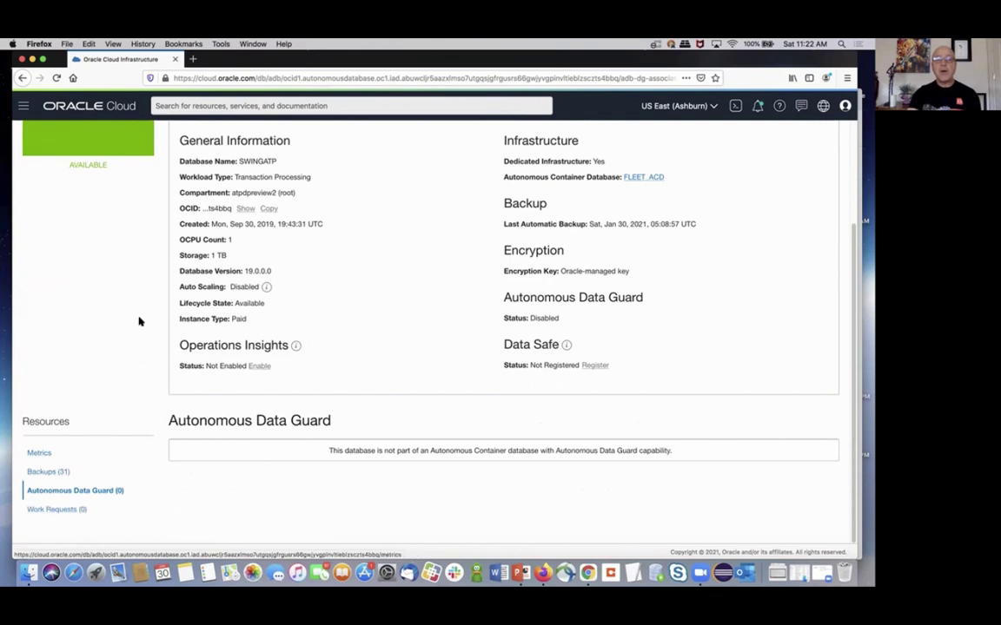
pyautogui.scroll(3, 139, 321)
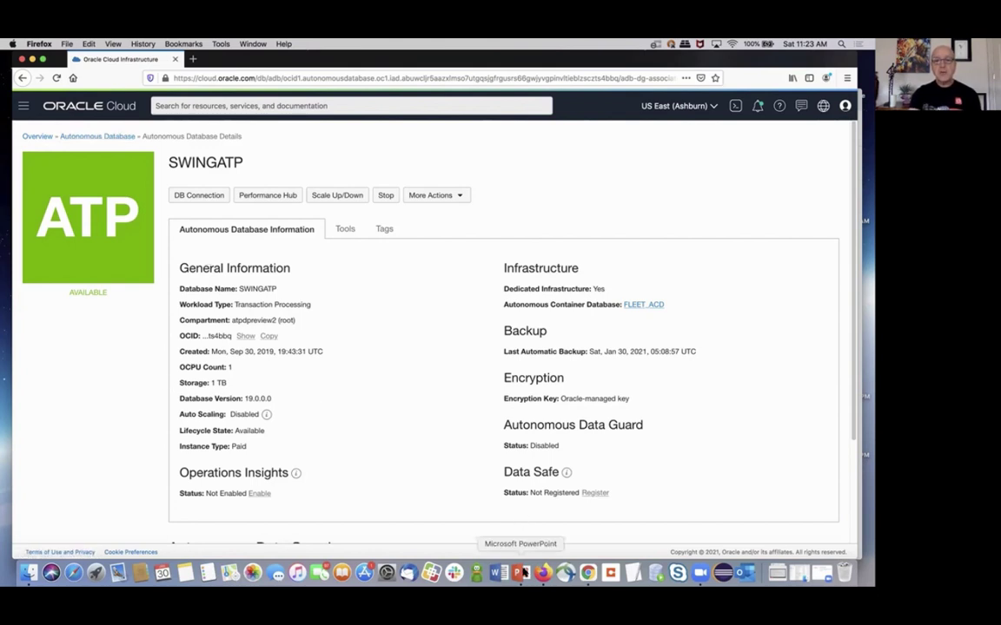
# Present the ADBDevelopers2021 deck full-screen from the current slide and advance to the Automatic Indexing slide
pyautogui.click(519, 573)
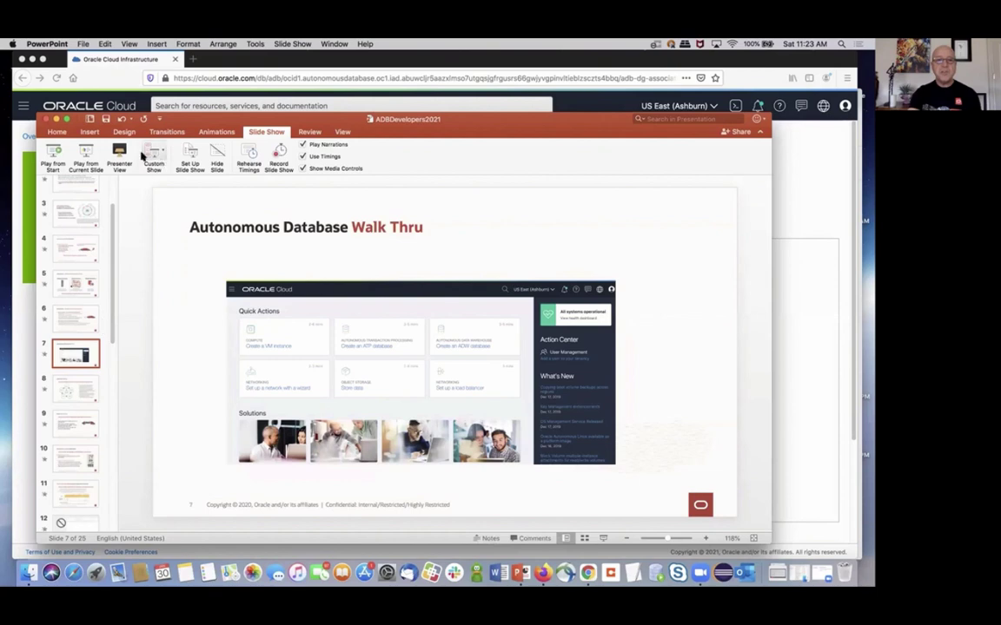
pyautogui.click(85, 153)
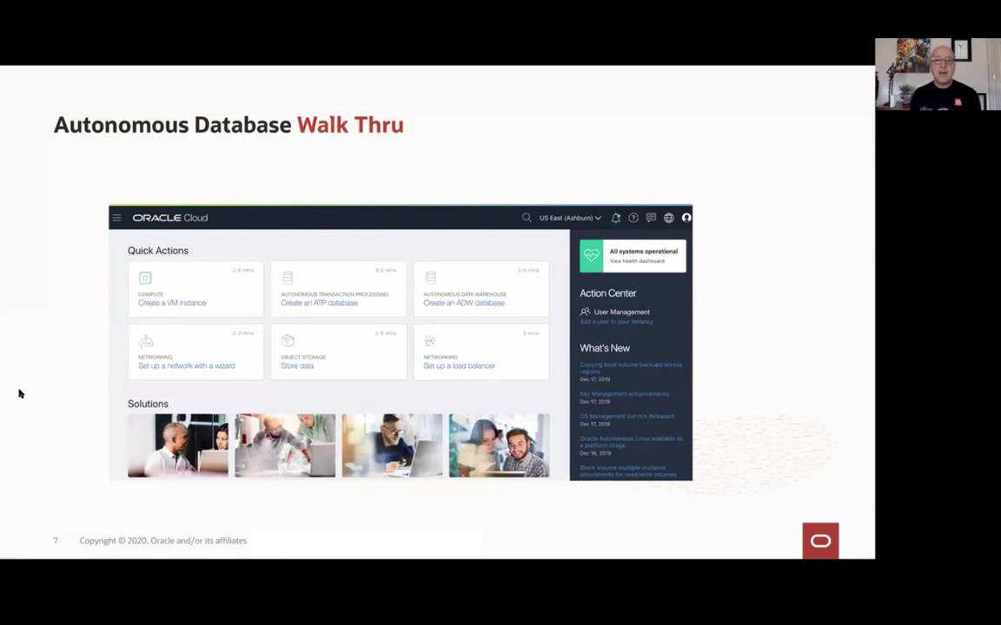
pyautogui.press('Right')
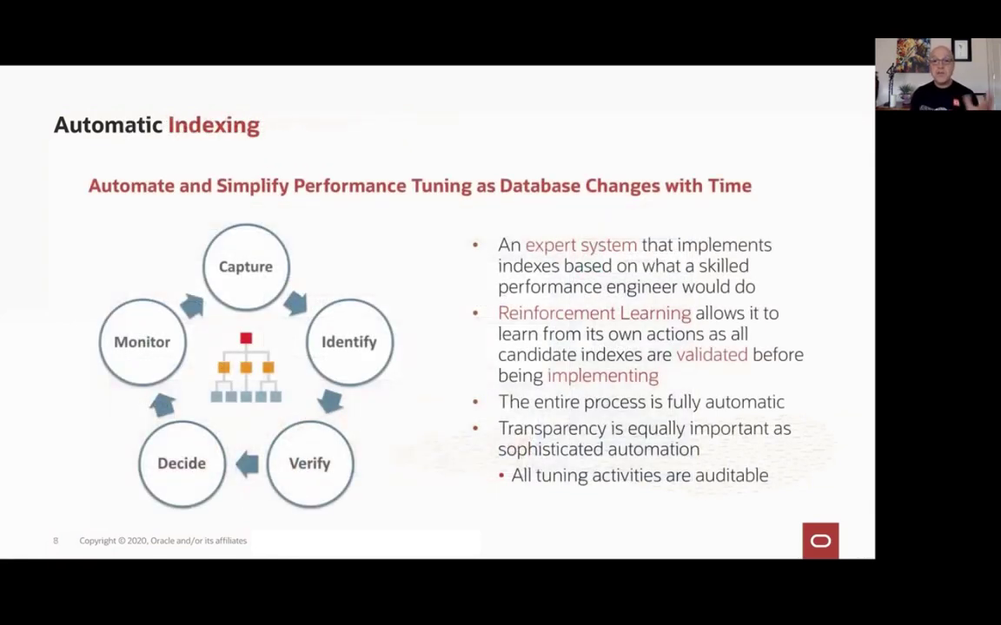